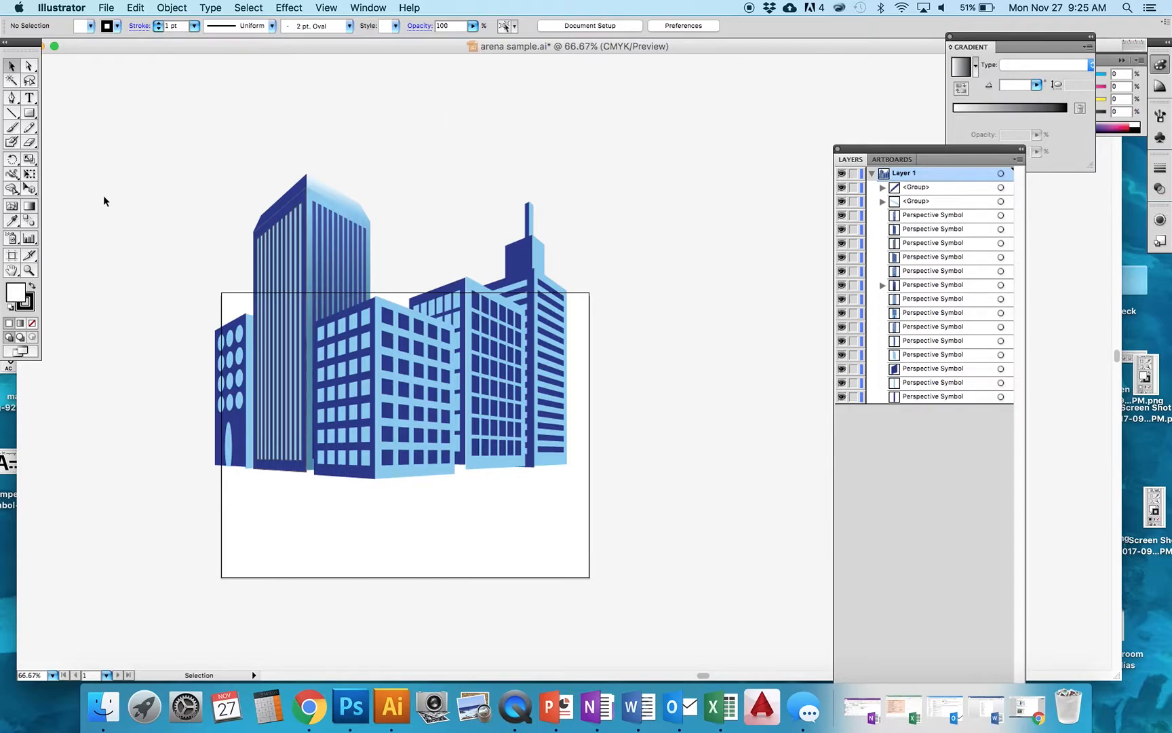
# - Release the lower face of the tall striped building from the perspective grid using the Perspective Selection tool
pyautogui.click(29, 188)
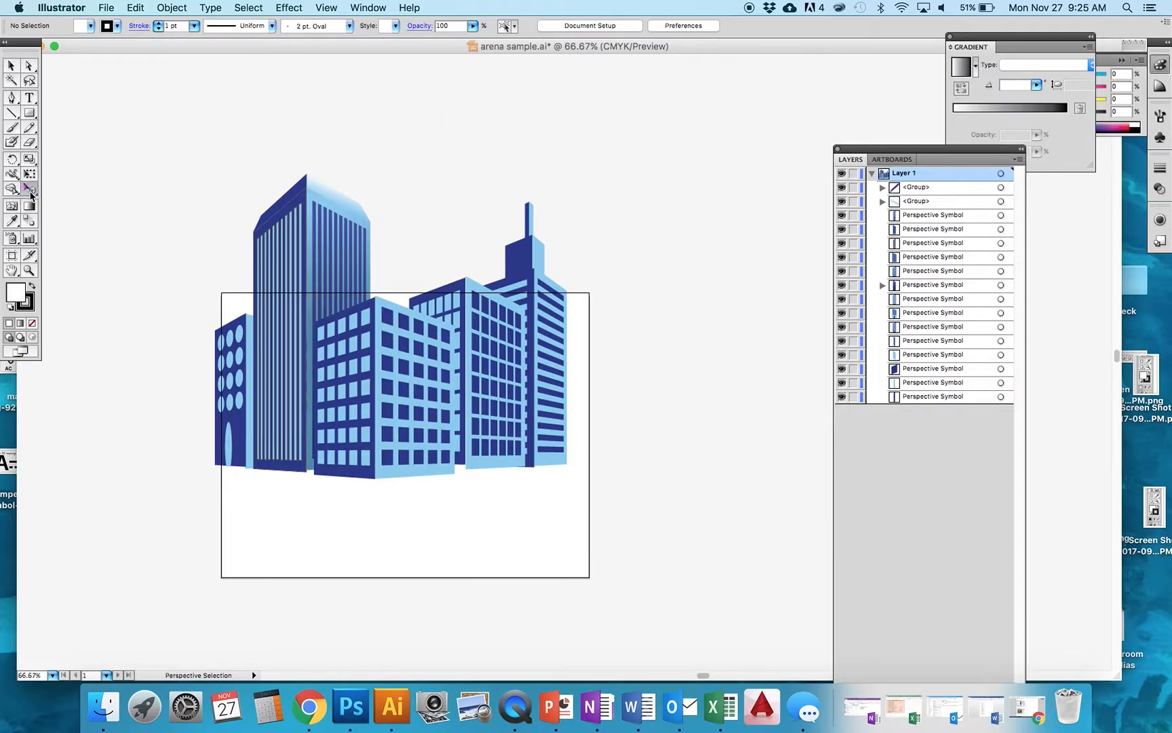
pyautogui.click(250, 359)
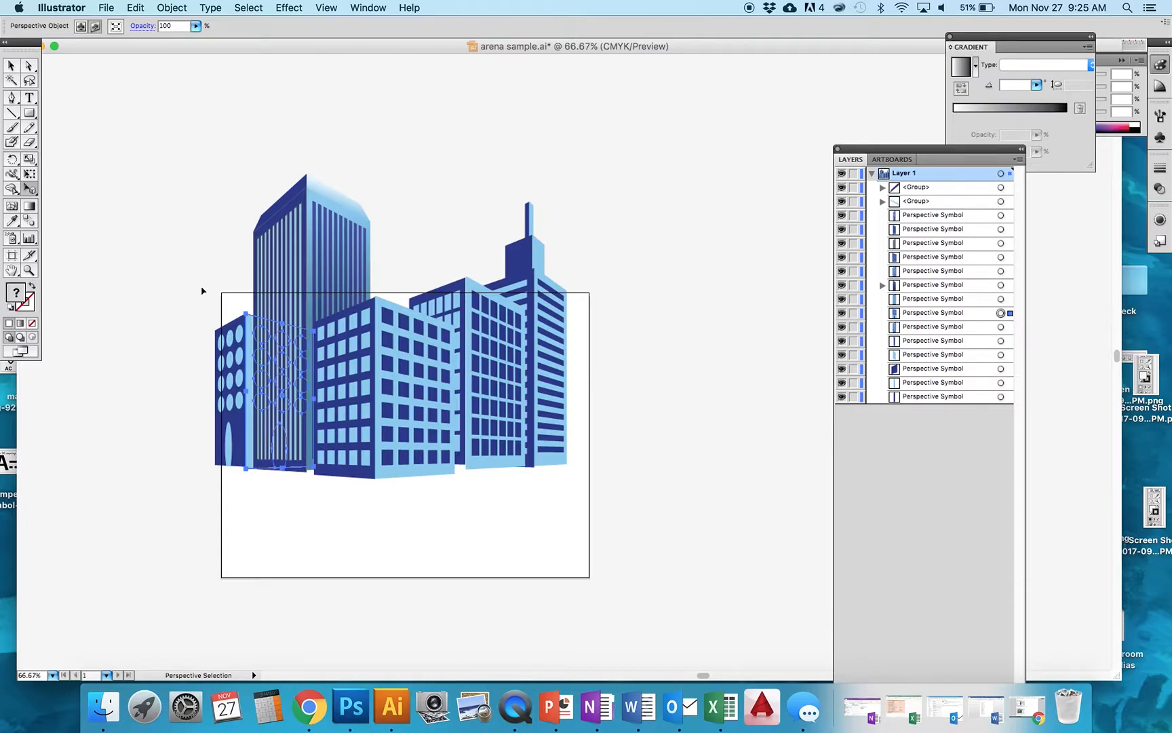
pyautogui.click(187, 250)
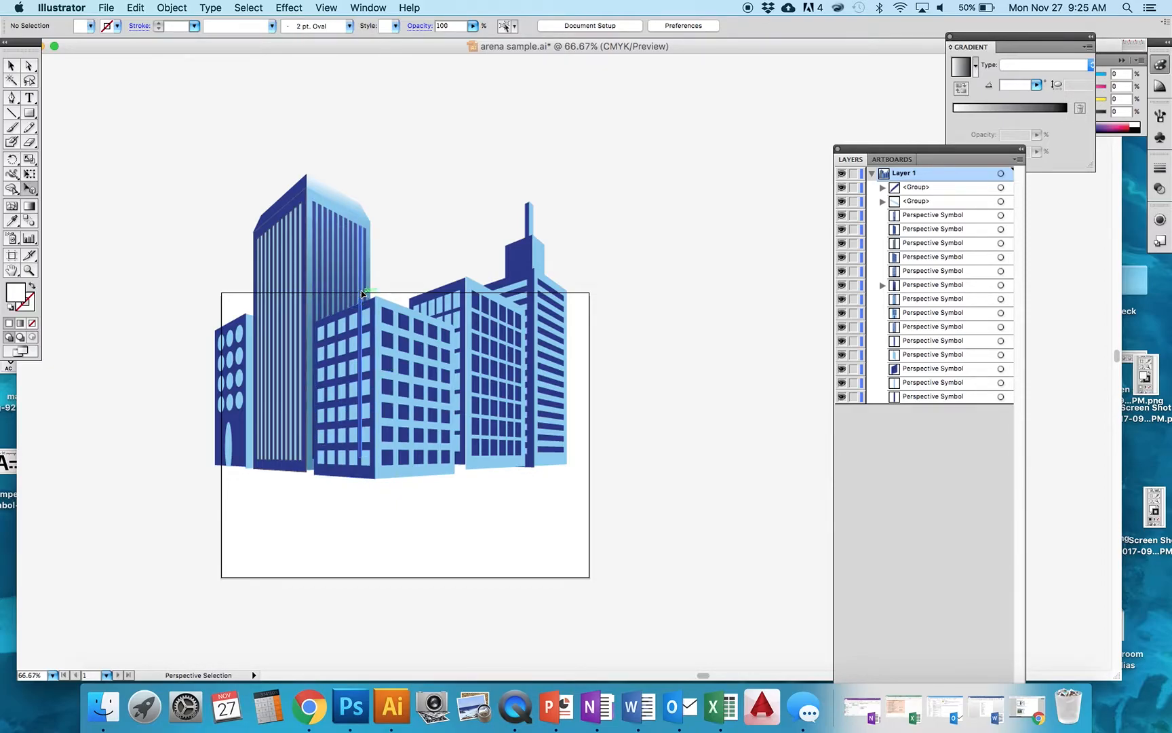
pyautogui.click(247, 342)
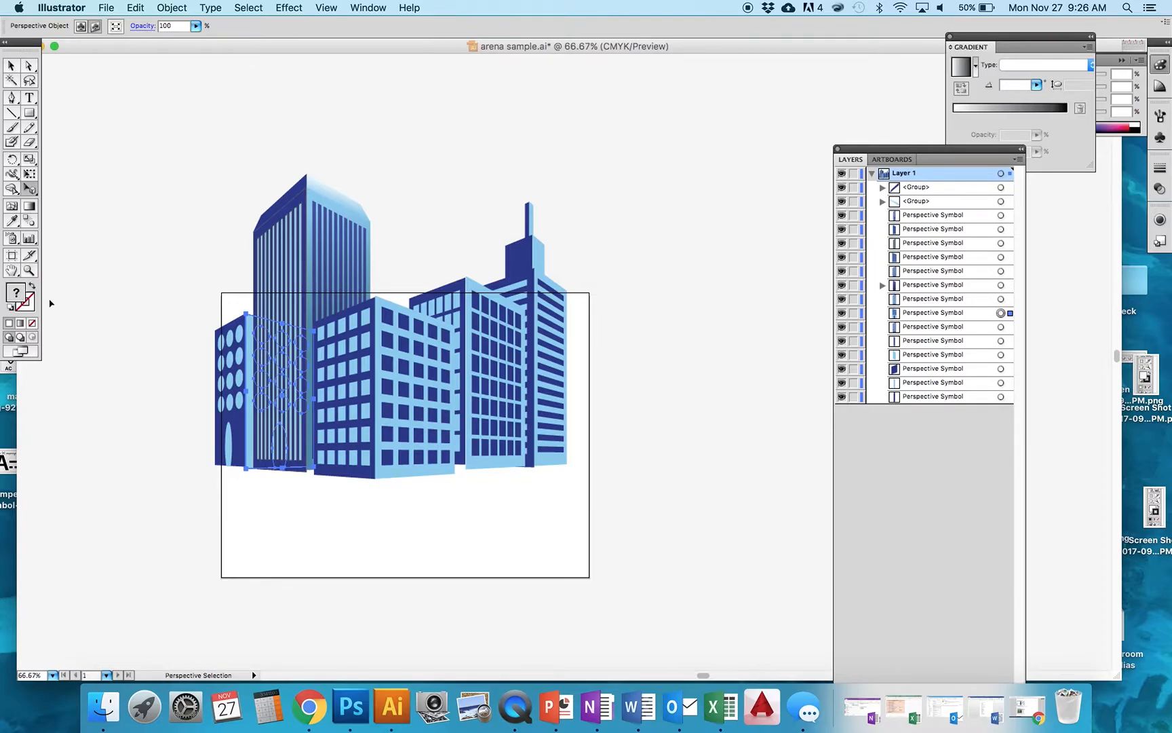
pyautogui.rightClick(248, 372)
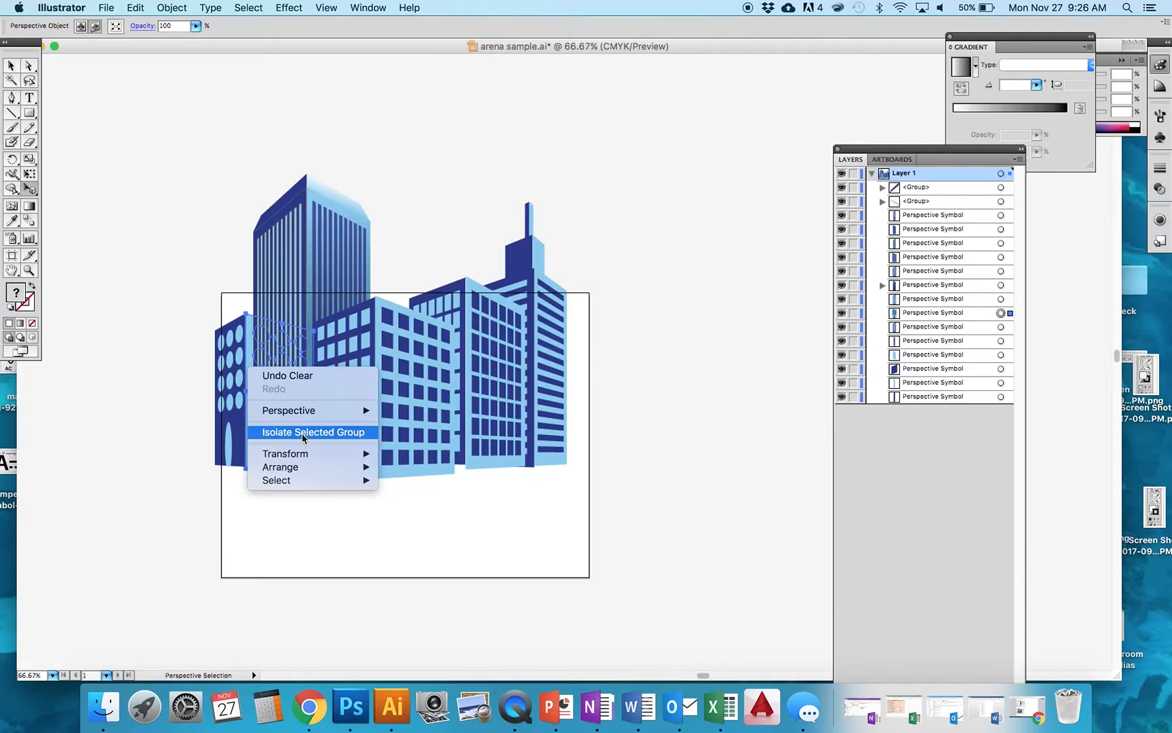
pyautogui.moveTo(314, 413)
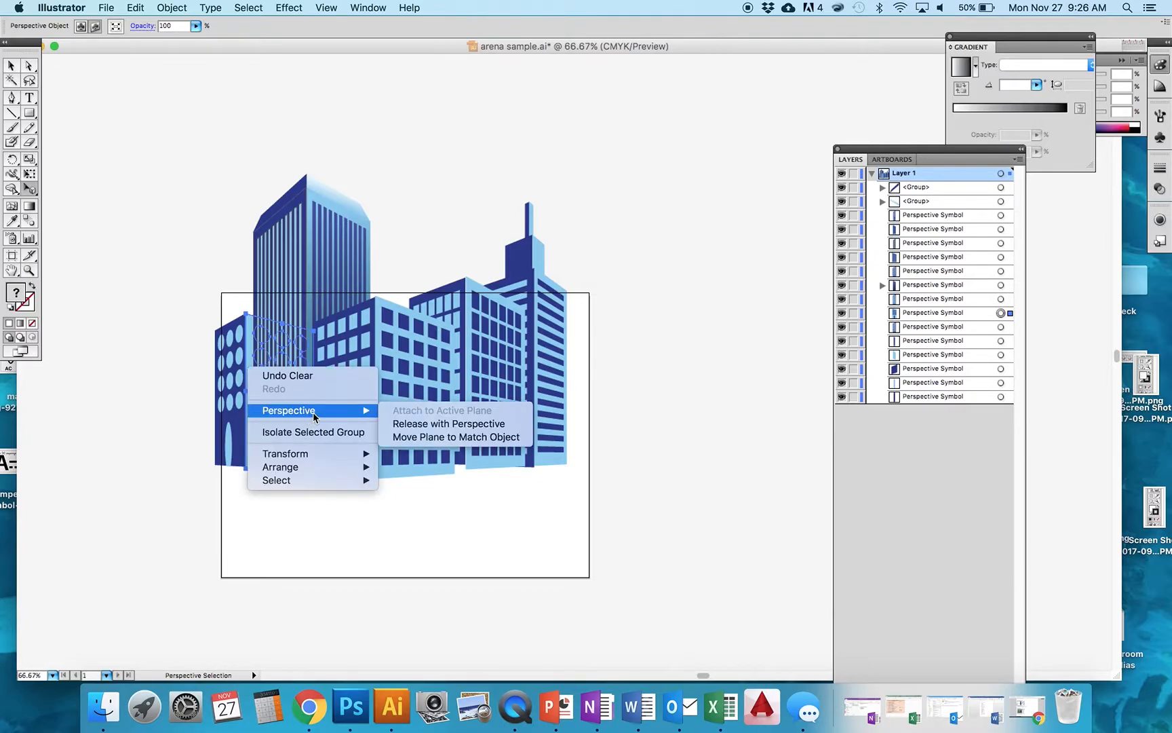
pyautogui.click(405, 425)
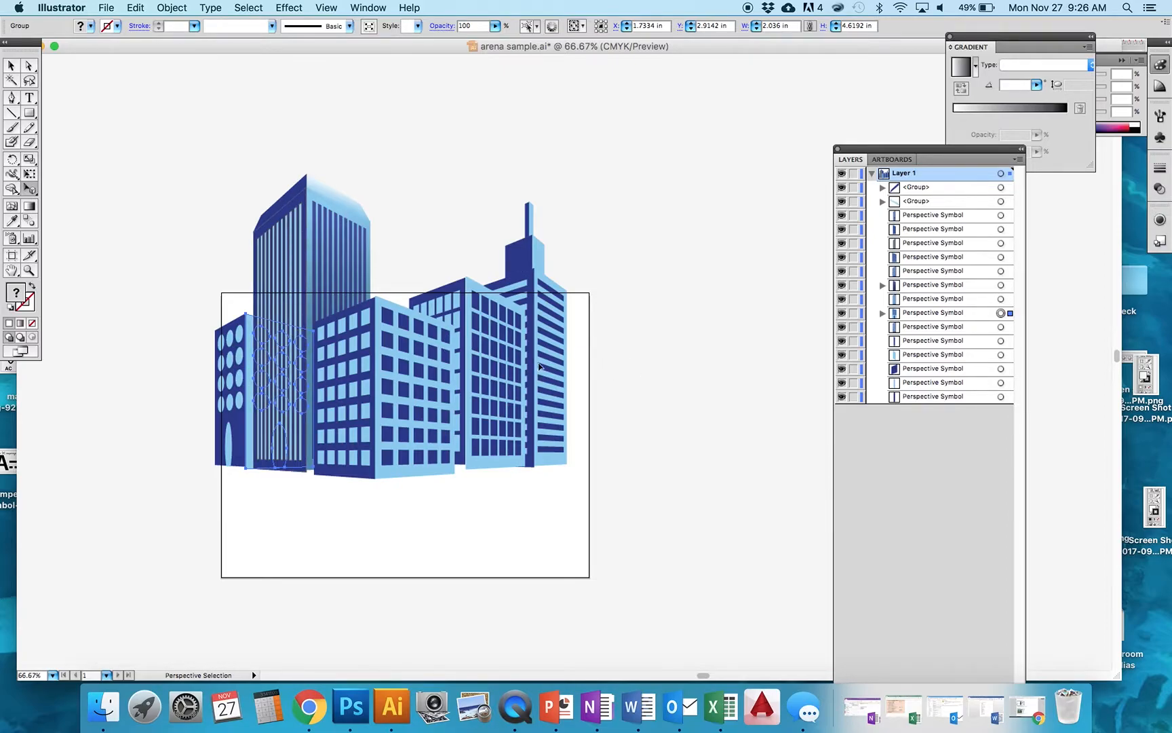
# - Expand the released building's group in the layers list and select its back <Path>
pyautogui.rightClick(250, 362)
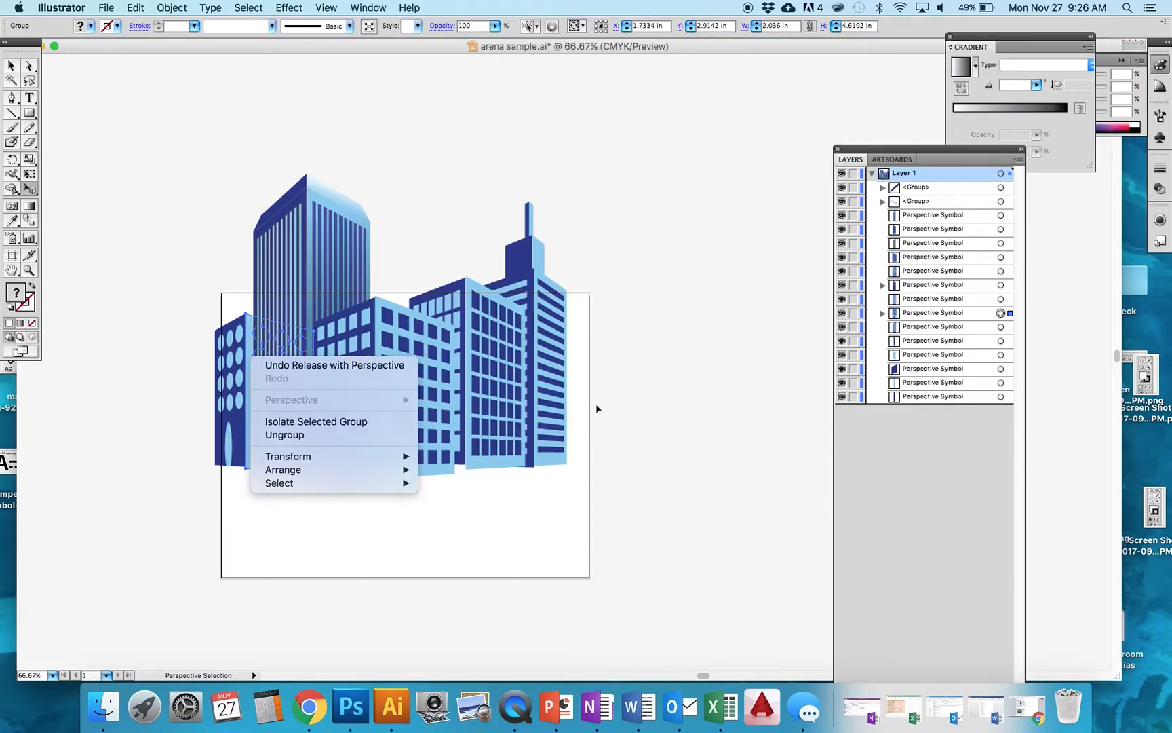
pyautogui.click(896, 139)
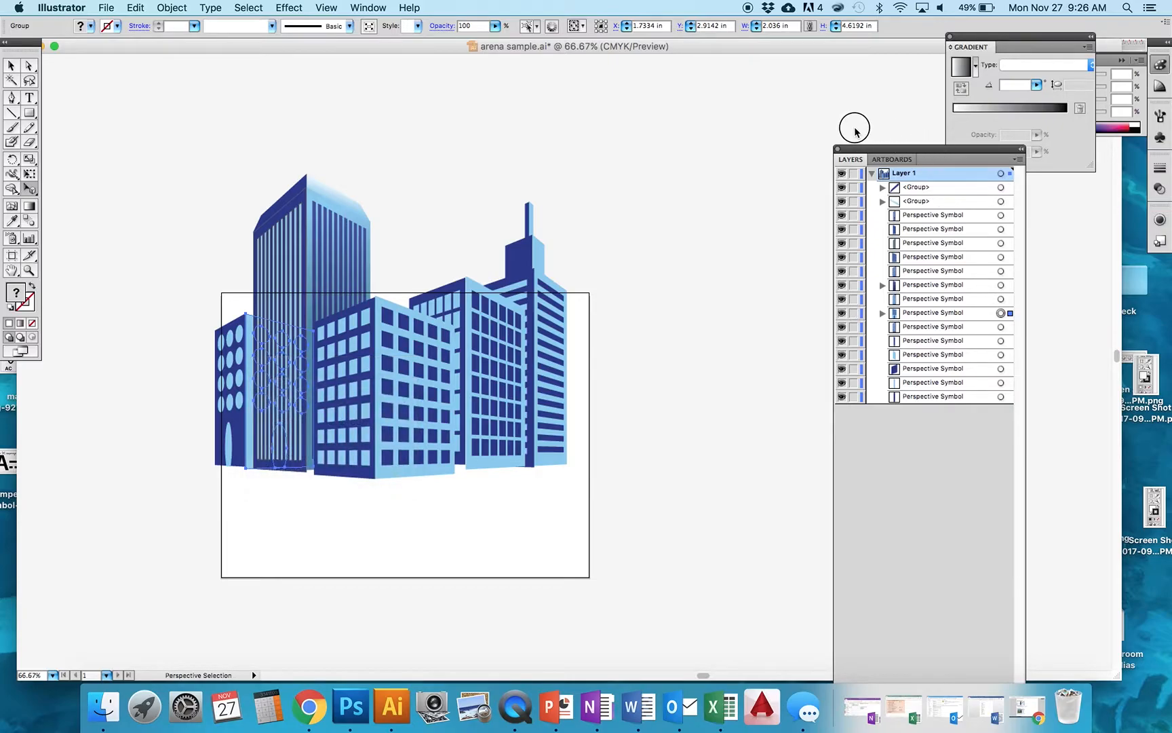
pyautogui.moveTo(913, 149); pyautogui.dragTo(842, 128)
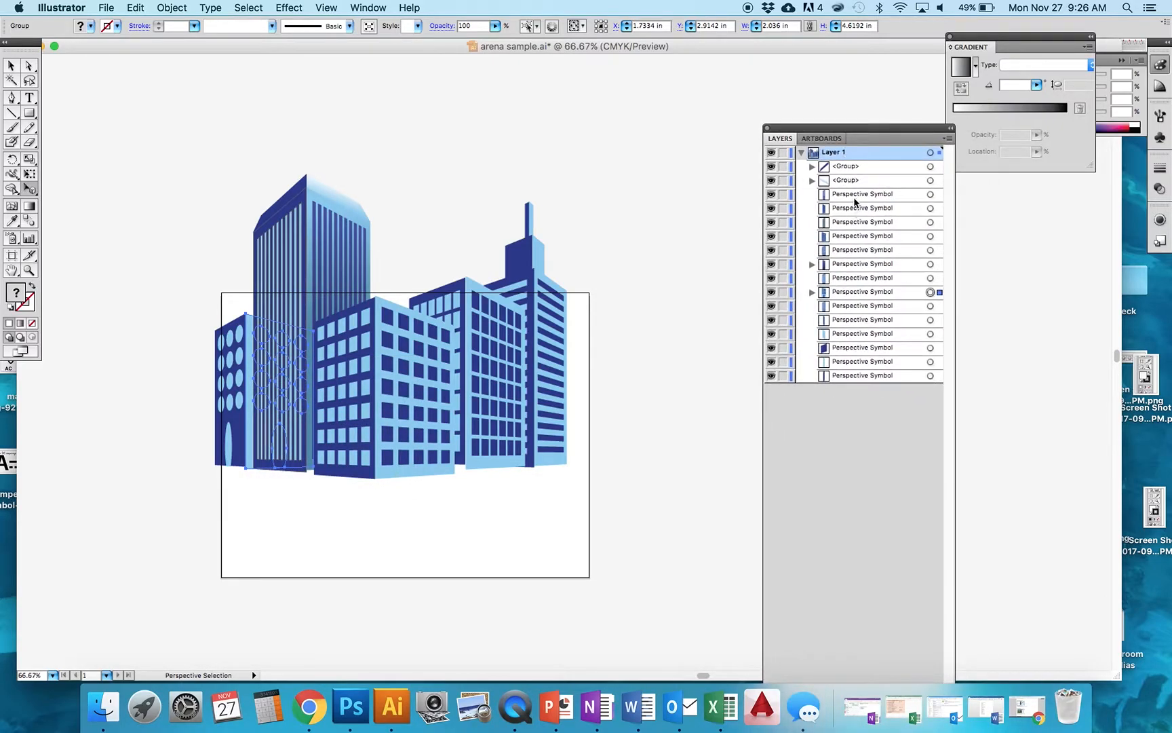
pyautogui.click(811, 293)
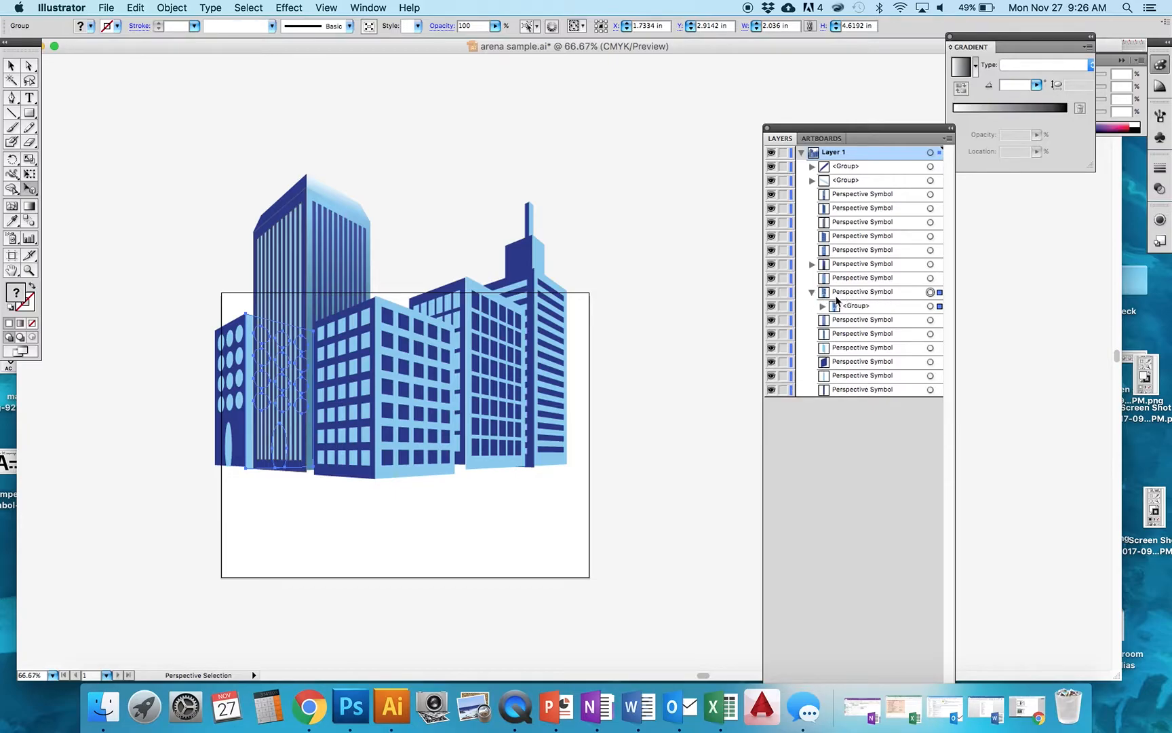
pyautogui.click(823, 306)
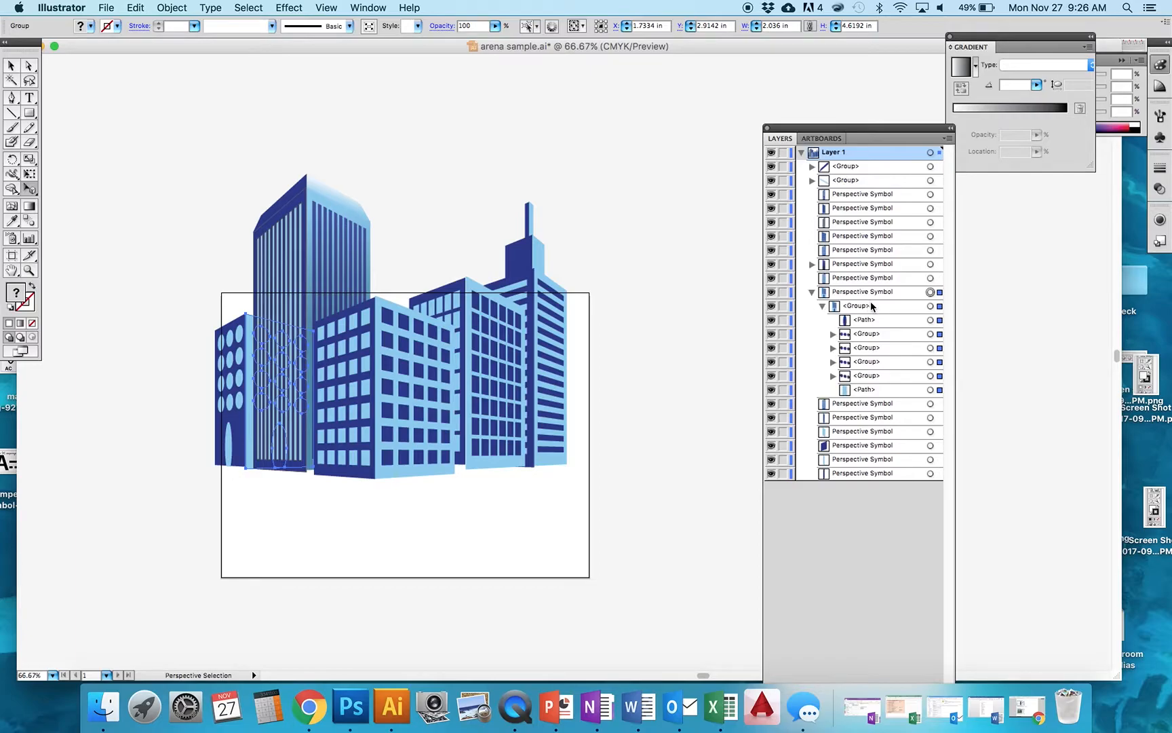
pyautogui.click(931, 389)
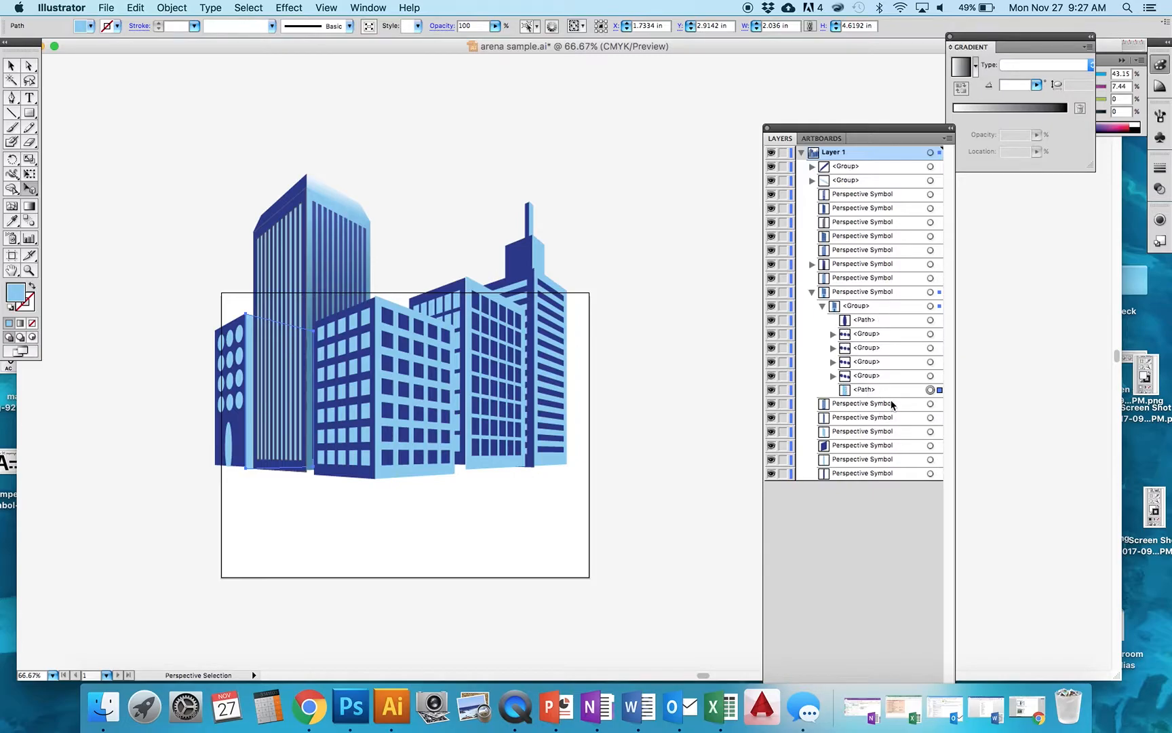
# - Fill the selected path with a linear gradient and open the Swatches panel beside it
pyautogui.click(21, 324)
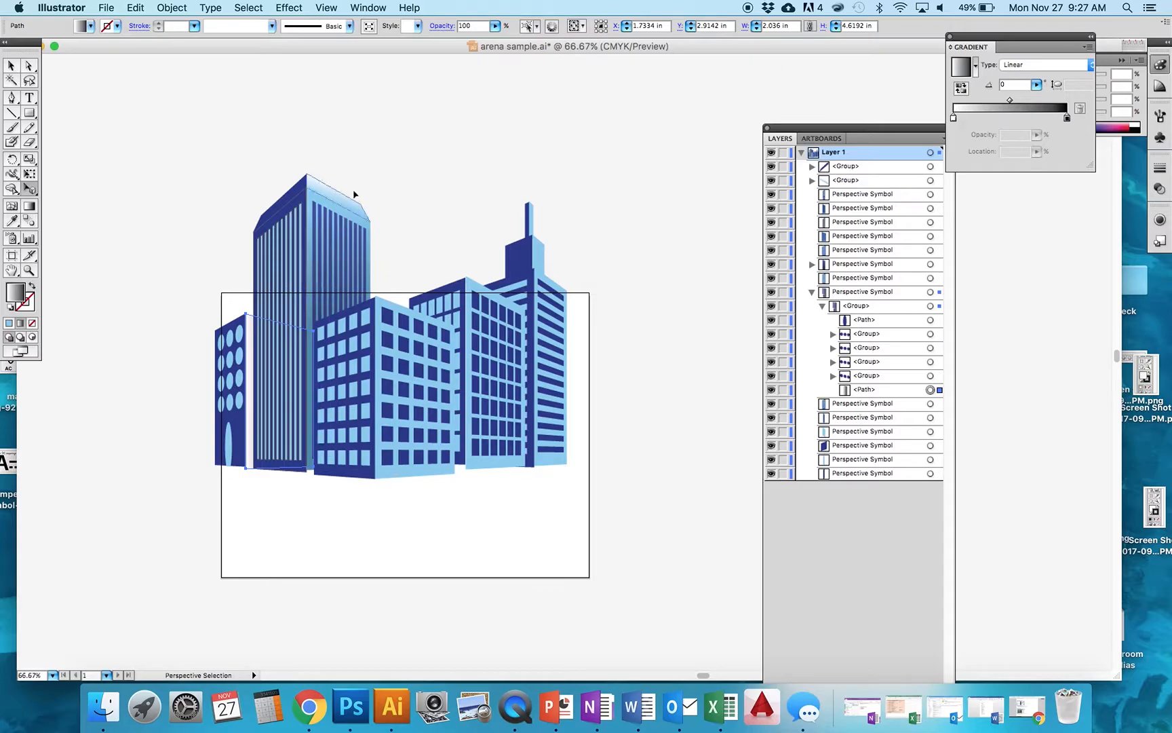
pyautogui.moveTo(1001, 39); pyautogui.dragTo(790, 70)
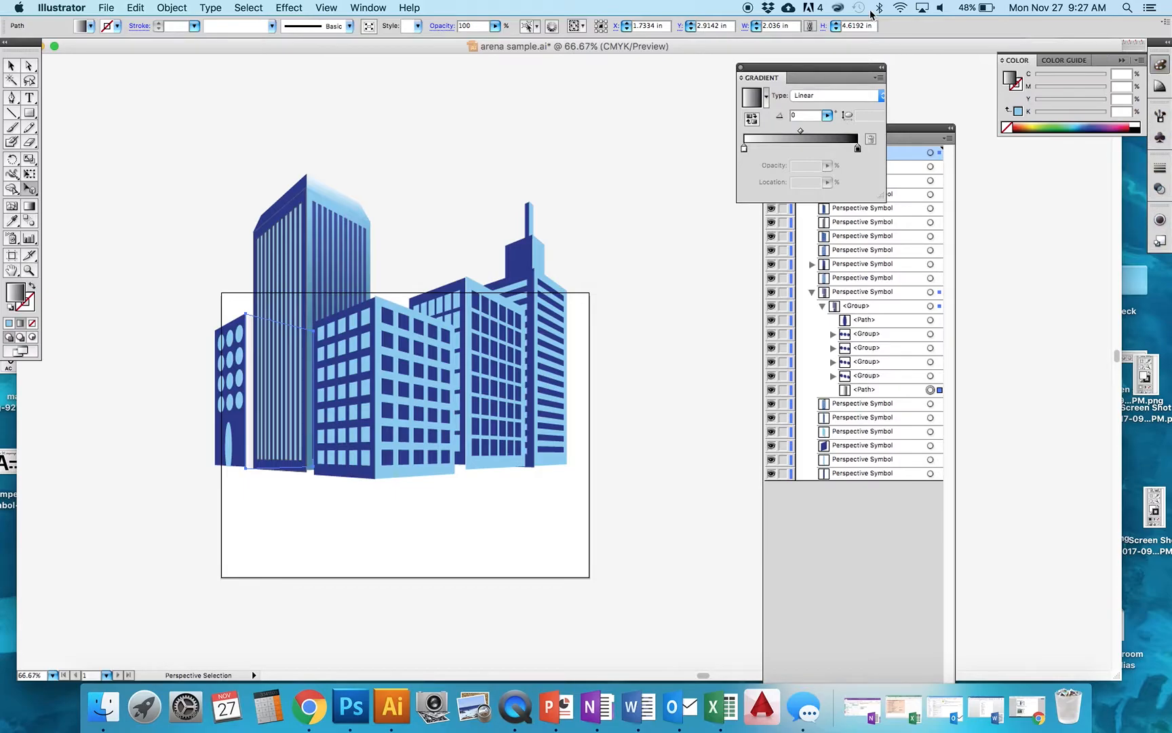
pyautogui.click(366, 8)
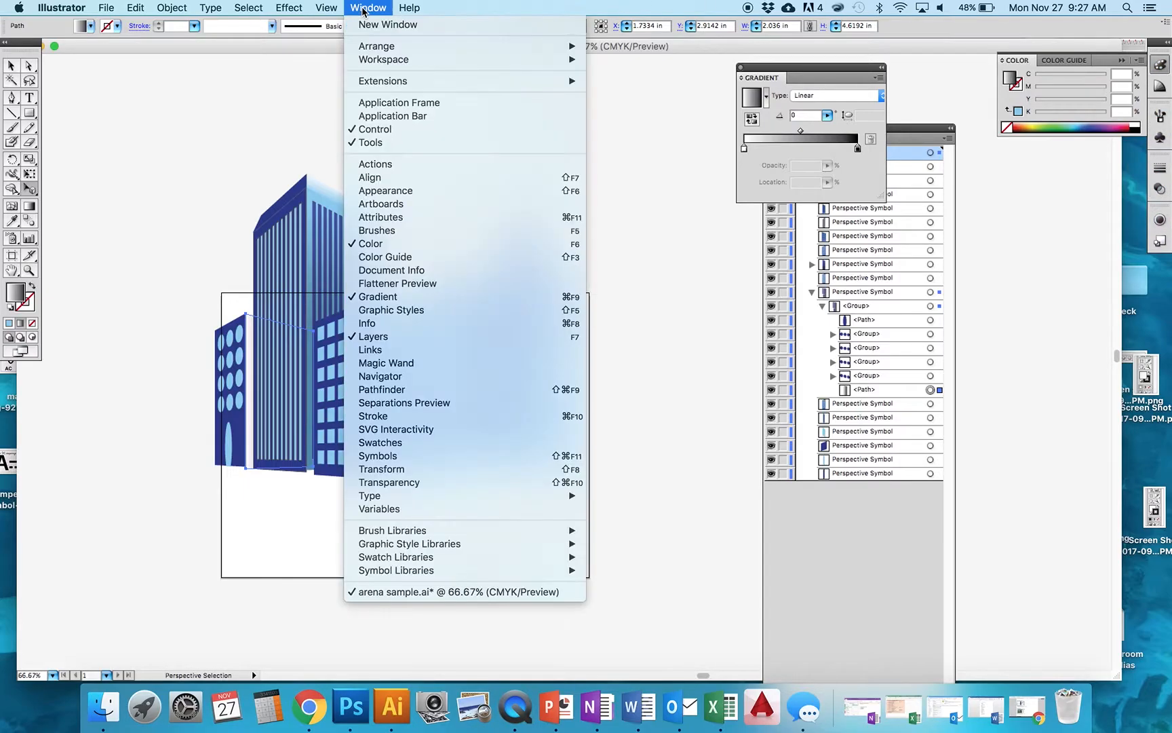
pyautogui.click(419, 442)
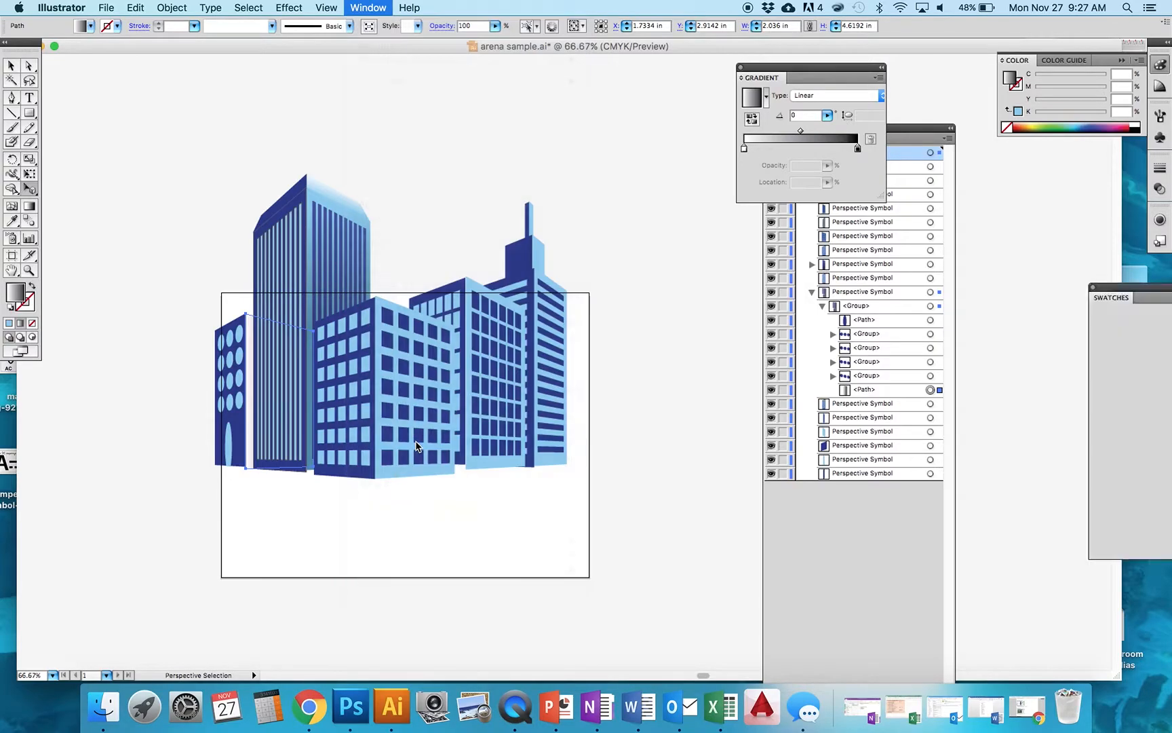
pyautogui.moveTo(1134, 289); pyautogui.dragTo(925, 238)
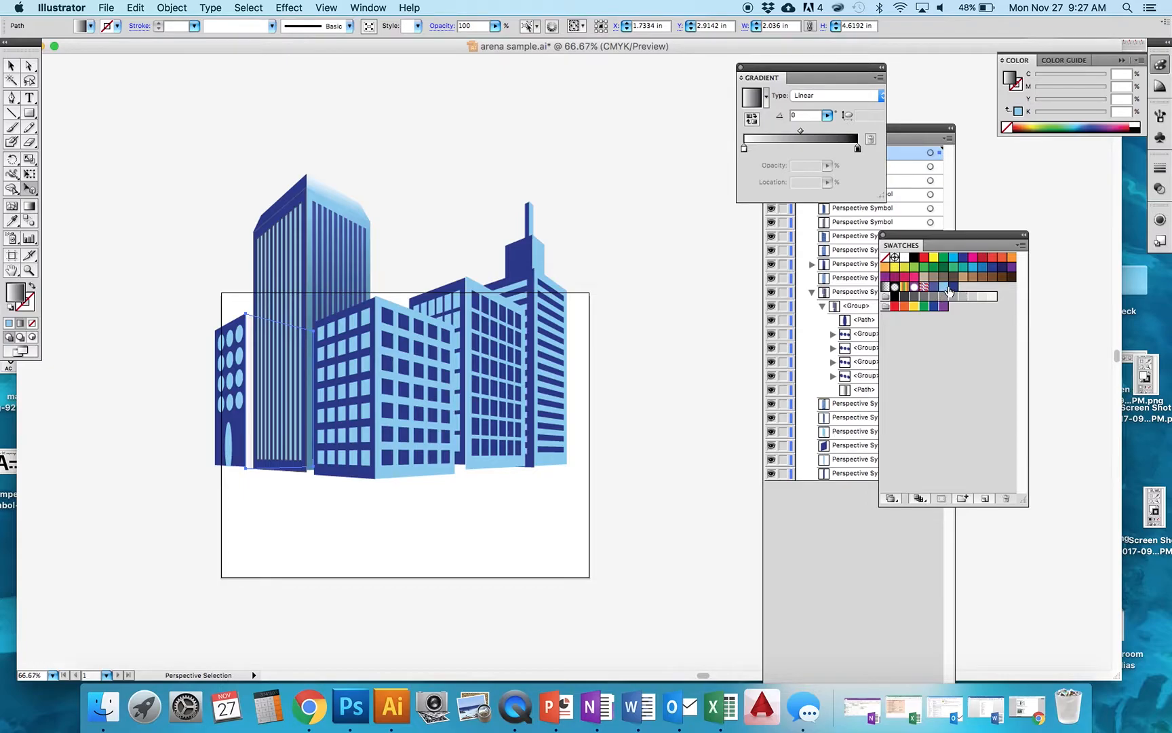
# - Set both gradient stops to the light blue swatch and lower the right stop's brightness to 63%
pyautogui.moveTo(943, 287); pyautogui.dragTo(744, 145)
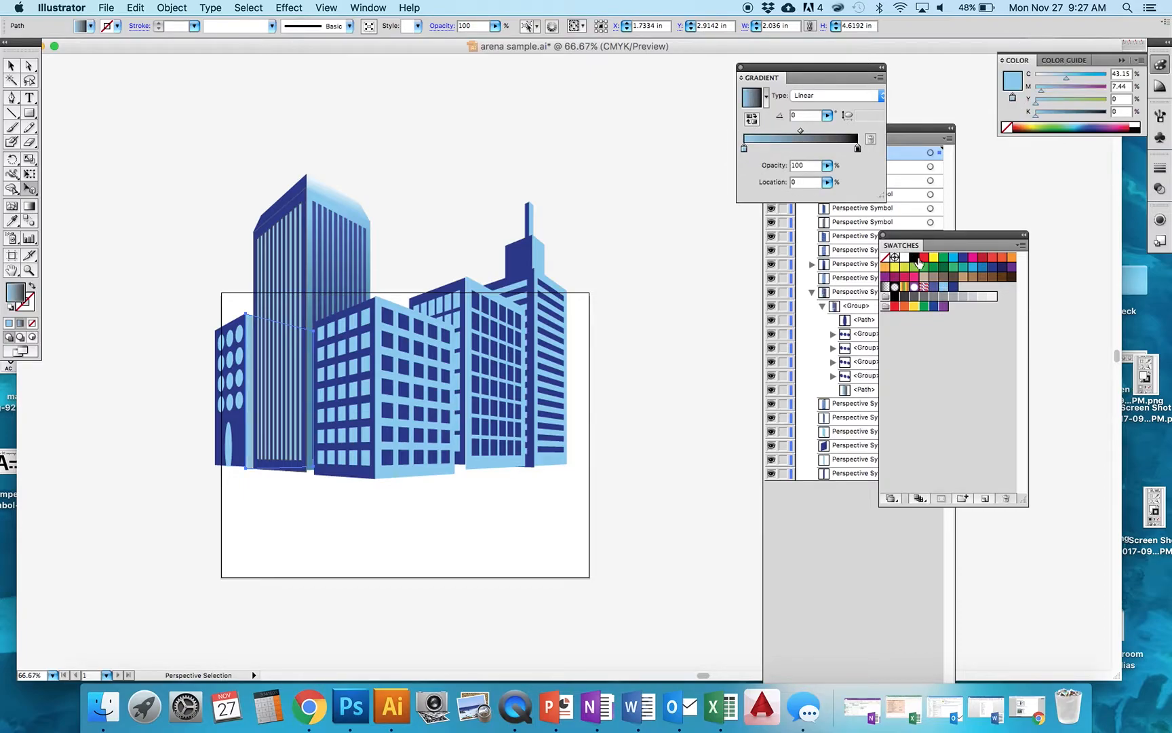
pyautogui.moveTo(945, 290); pyautogui.dragTo(858, 148)
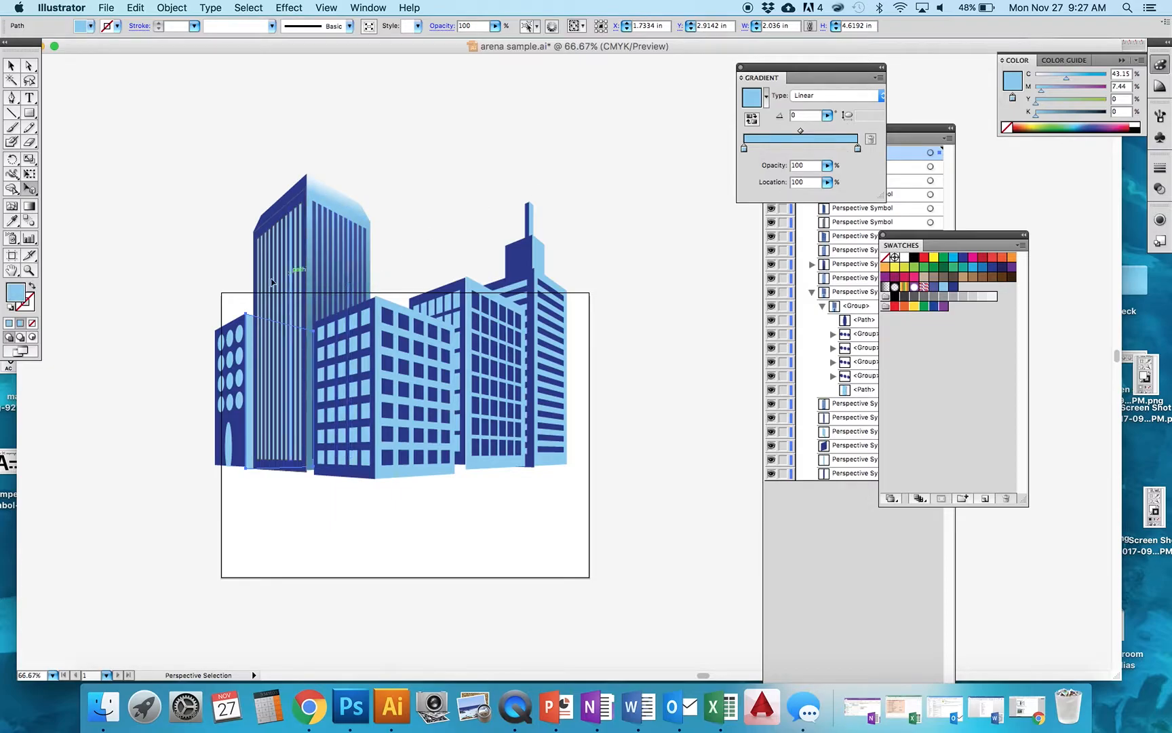
pyautogui.doubleClick(857, 149)
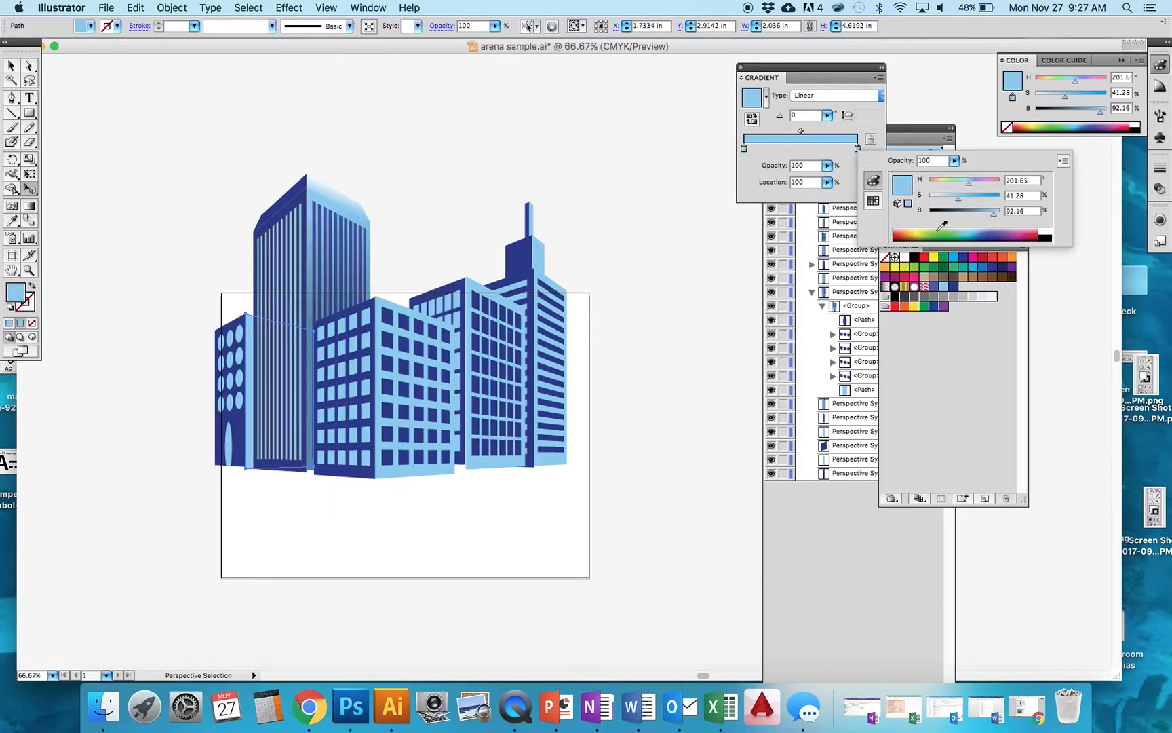
pyautogui.click(973, 211)
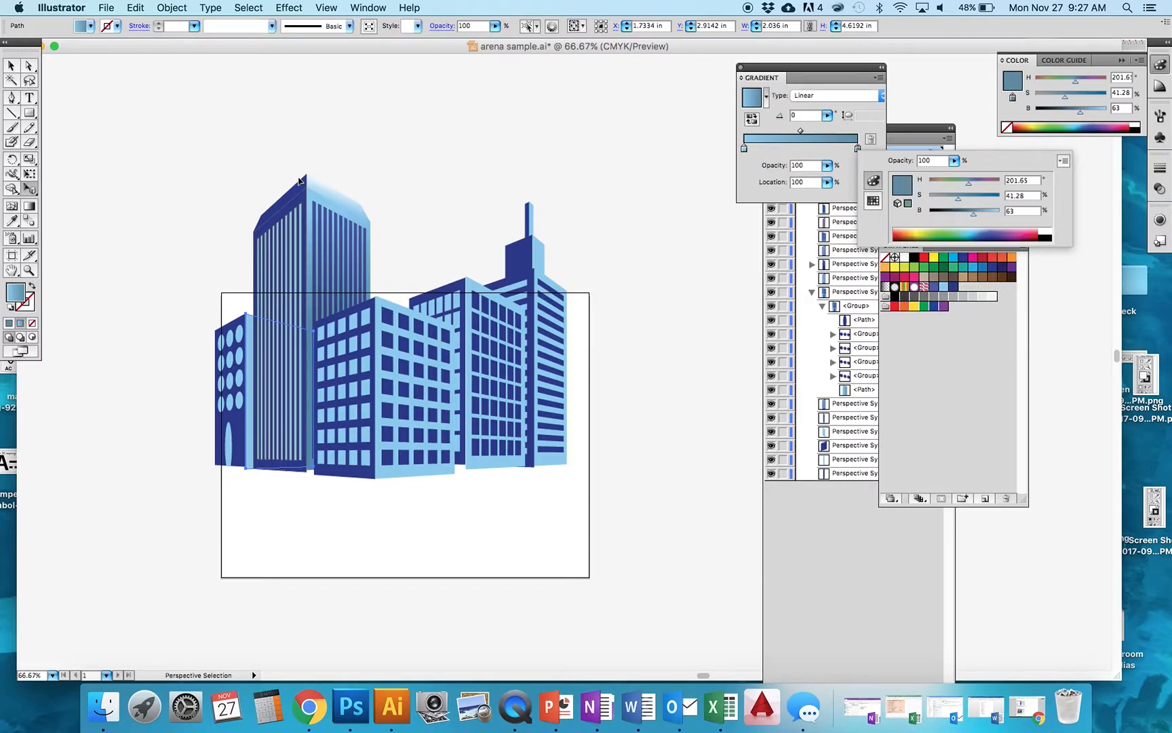
# - With the Gradient tool, redirect the gradient vertically down the building face, at about -90°
pyautogui.click(31, 208)
pyautogui.click(31, 208)
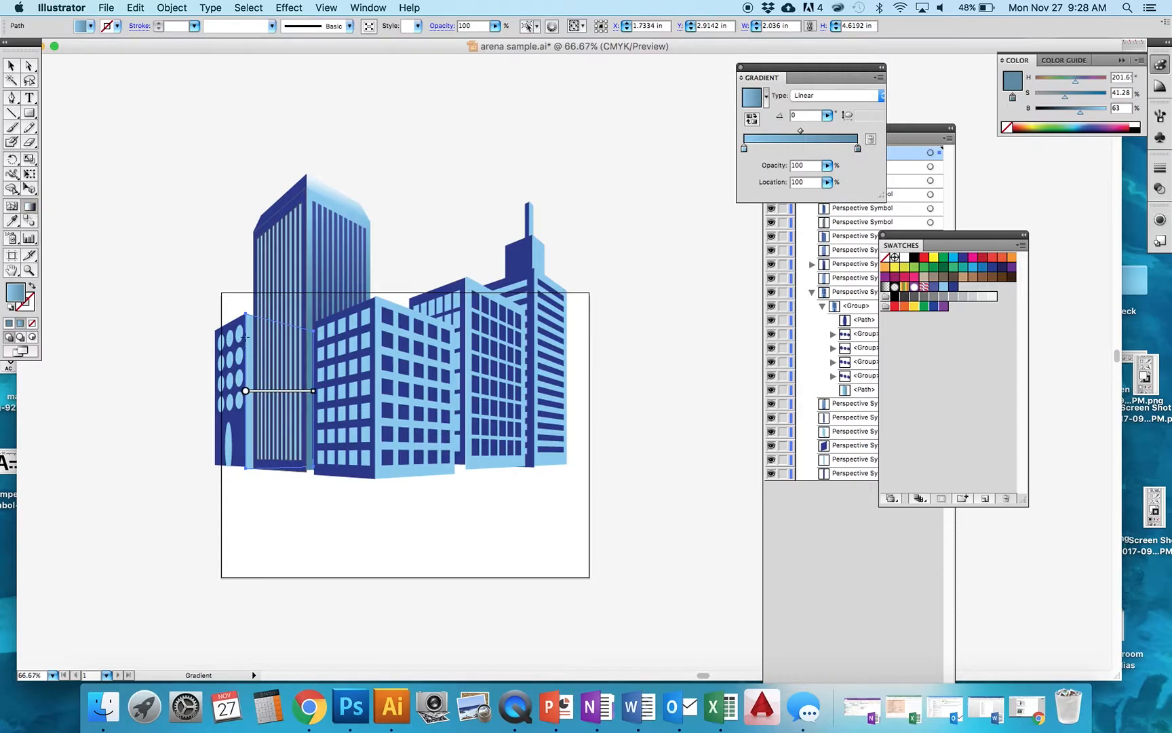
pyautogui.moveTo(245, 333)
pyautogui.mouseDown()
pyautogui.moveTo(263, 368)
pyautogui.moveTo(245, 379)
pyautogui.moveTo(253, 385)
pyautogui.mouseUp()
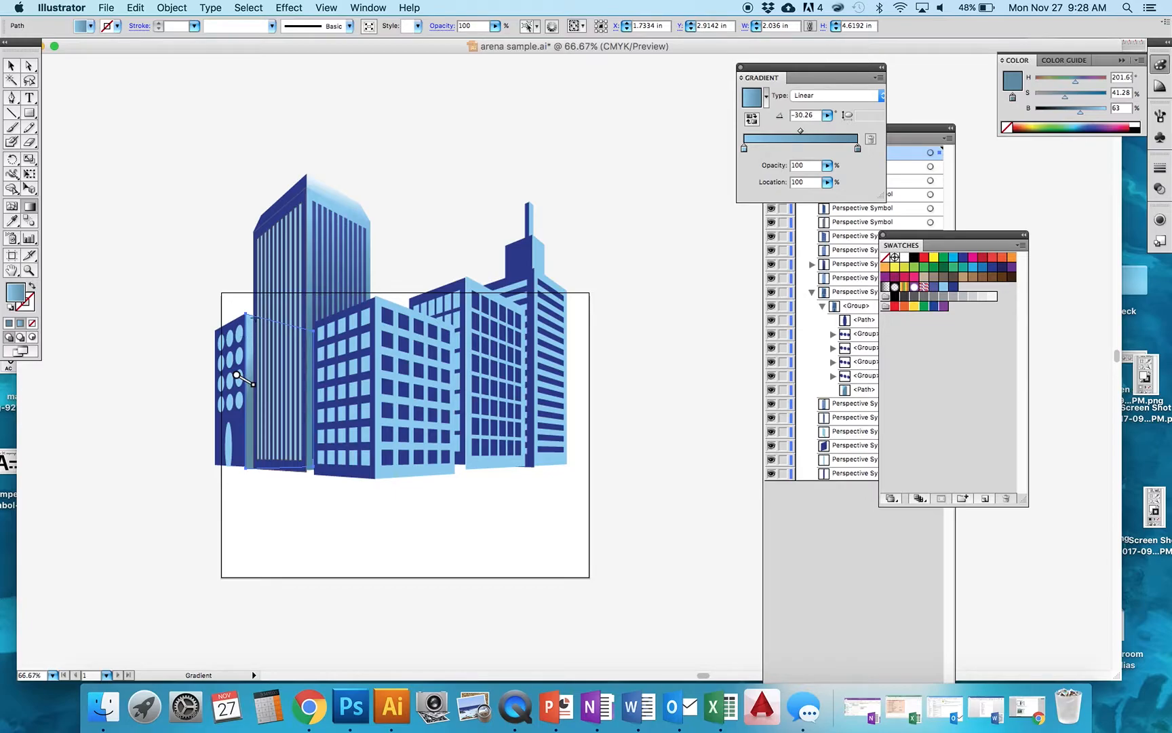
pyautogui.moveTo(249, 320); pyautogui.dragTo(249, 465)
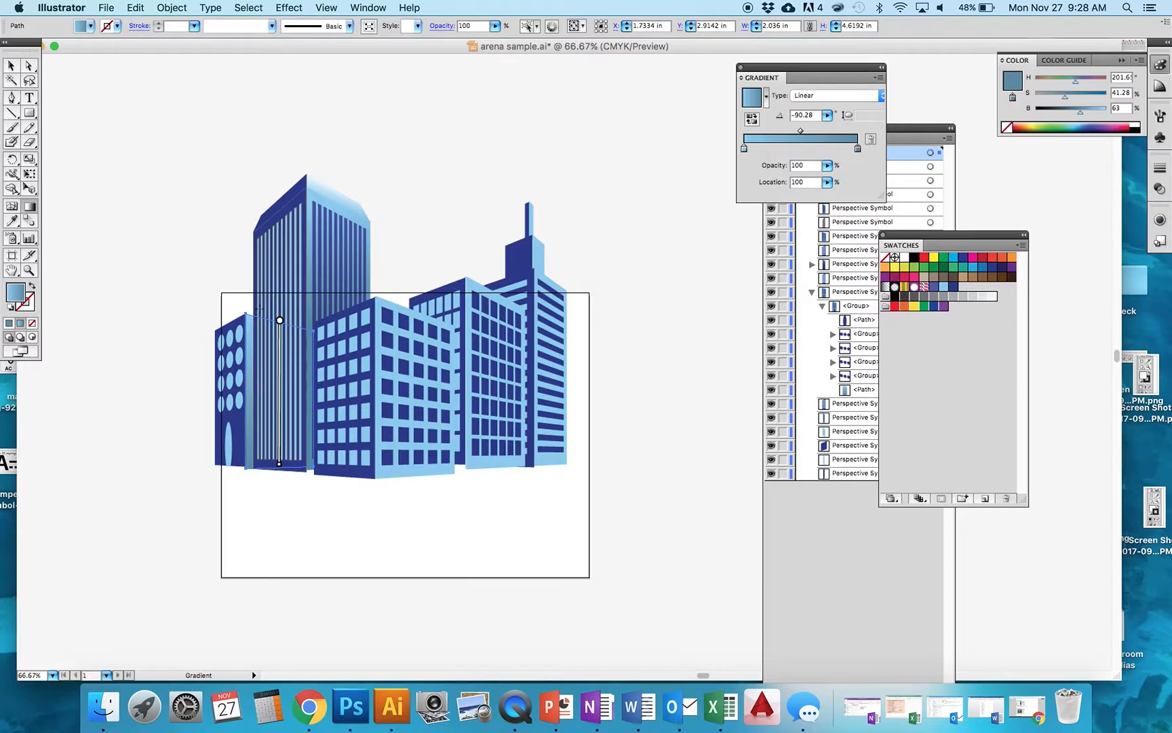
# - Set the left gradient stop's brightness to 80% and the right stop's brightness to 60%
pyautogui.doubleClick(744, 148)
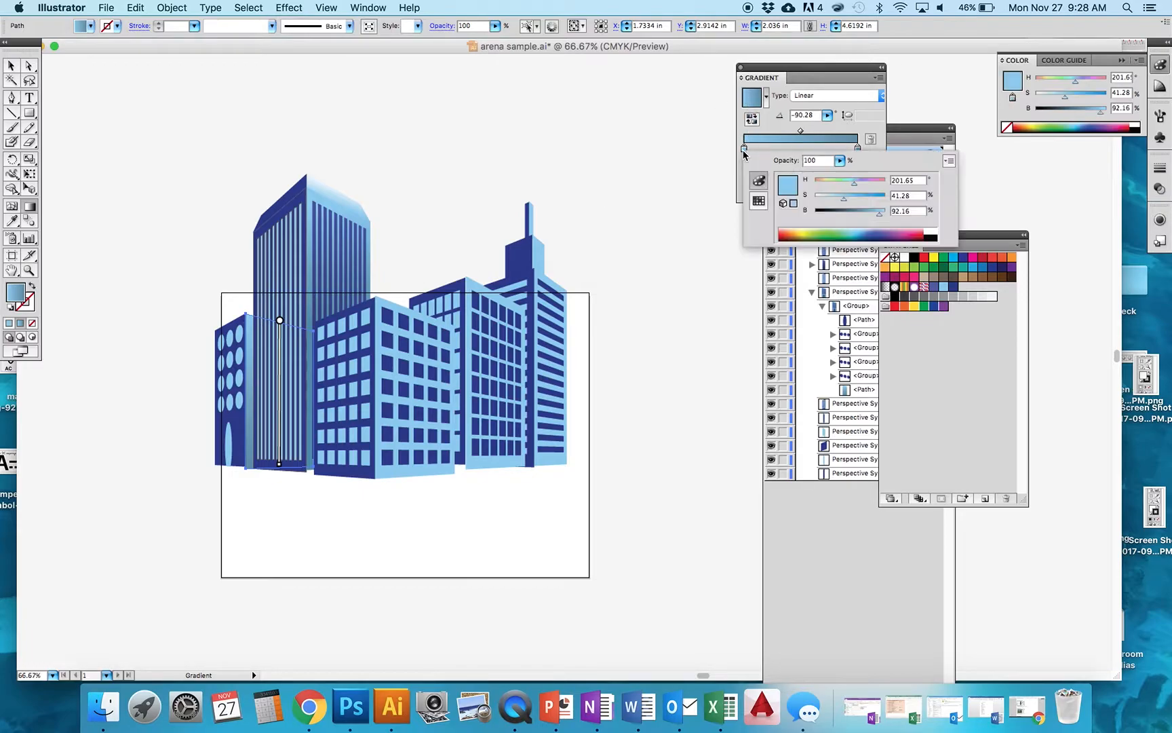
pyautogui.click(872, 214)
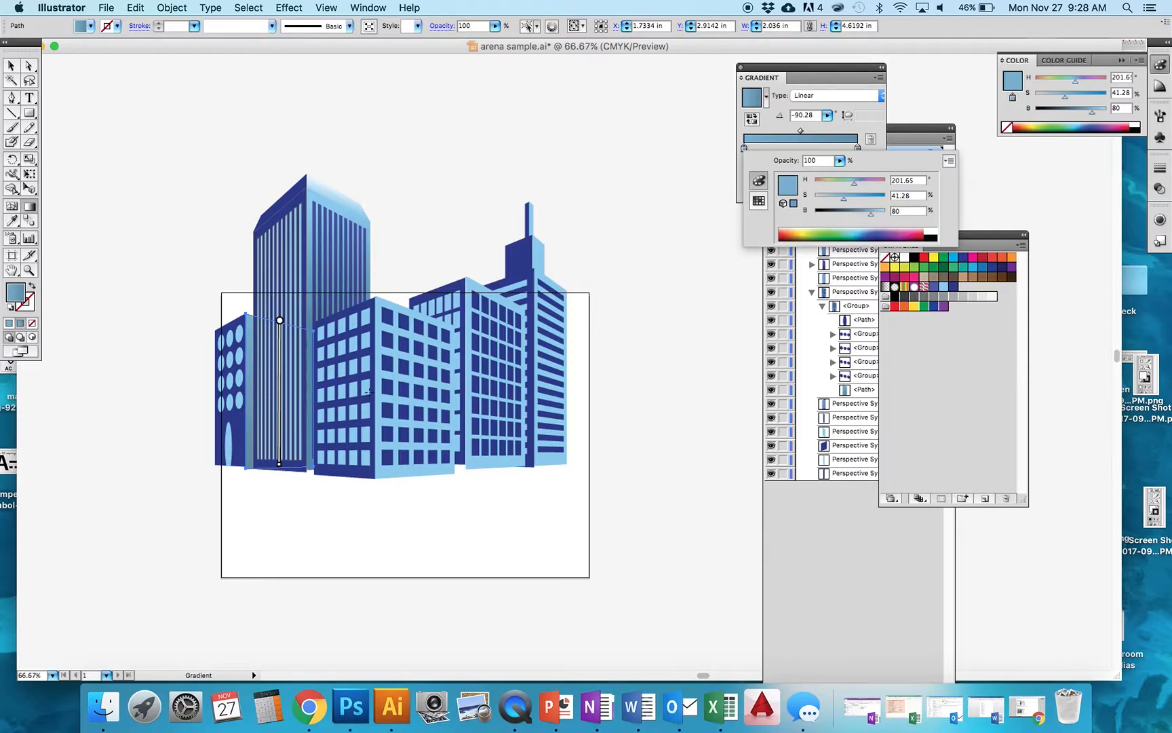
pyautogui.click(846, 125)
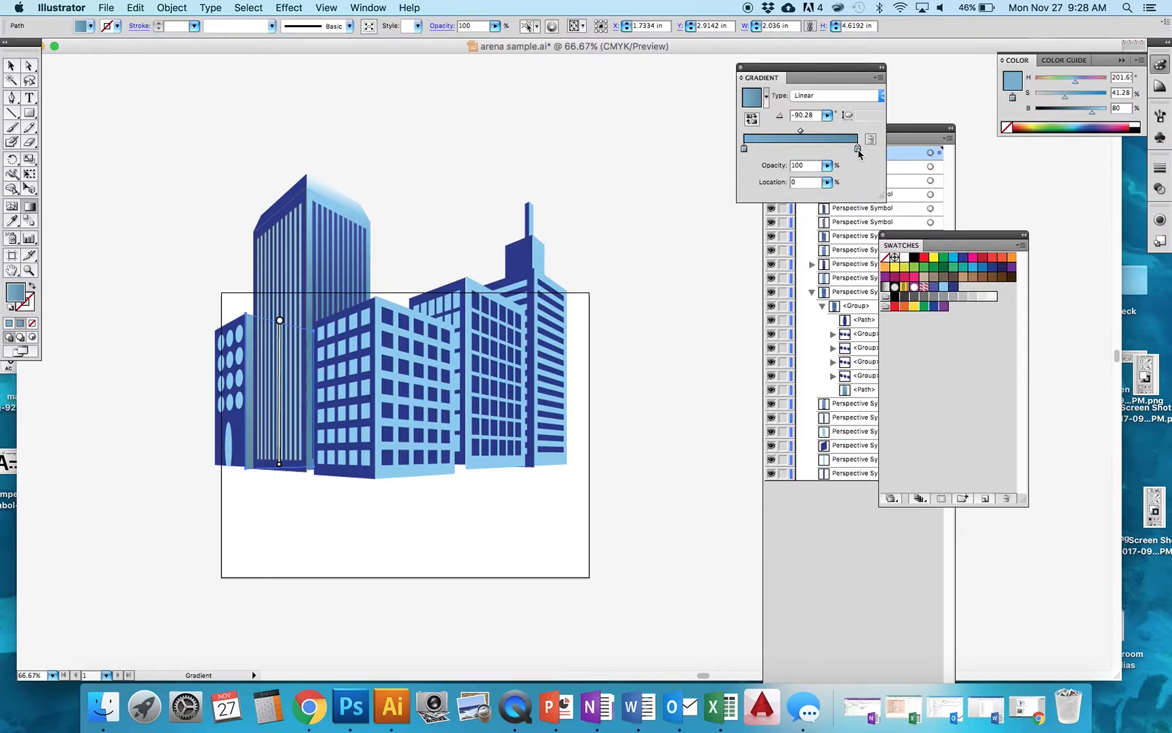
pyautogui.doubleClick(858, 149)
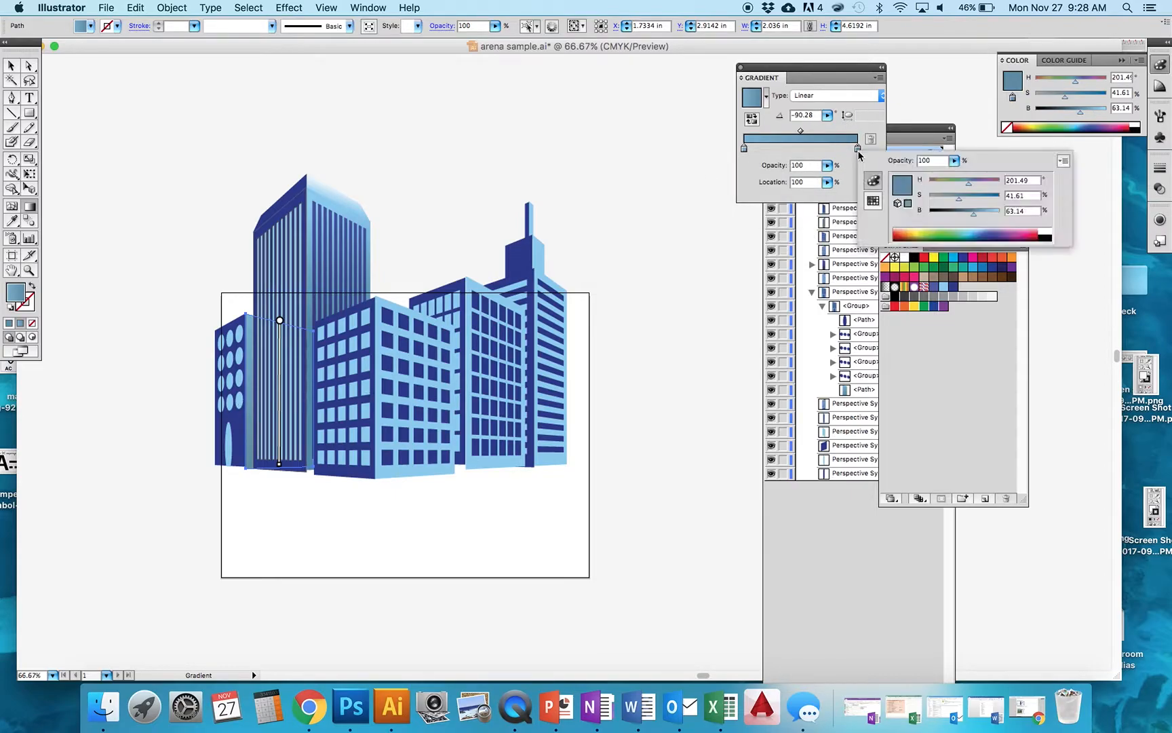
pyautogui.click(970, 214)
# - Release the round-windowed building at the far left from the perspective grid
pyautogui.click(10, 68)
pyautogui.click(29, 188)
pyautogui.click(218, 427)
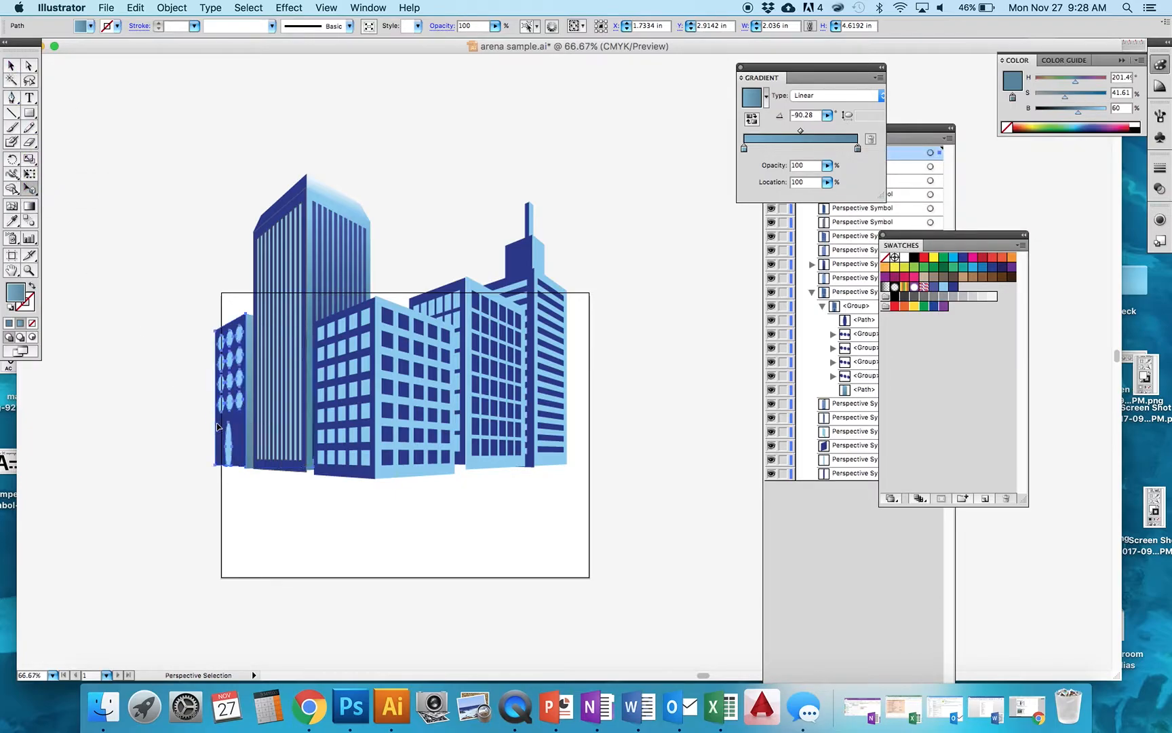
pyautogui.rightClick(218, 428)
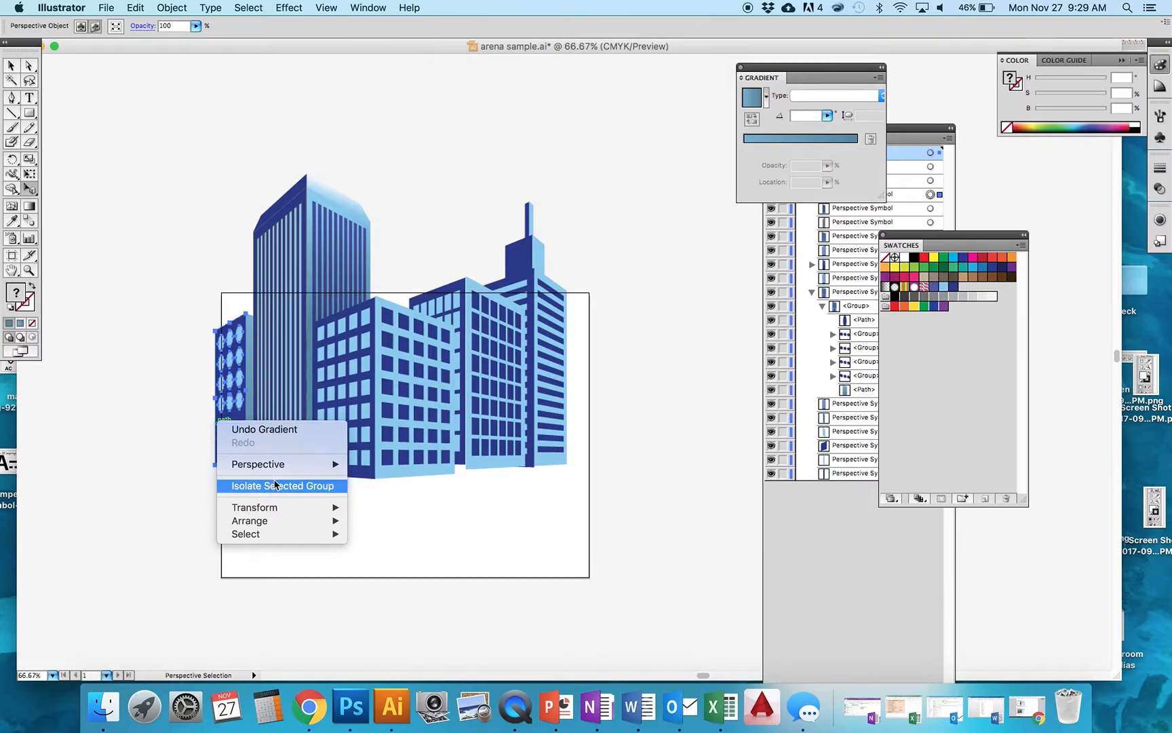
pyautogui.moveTo(302, 466)
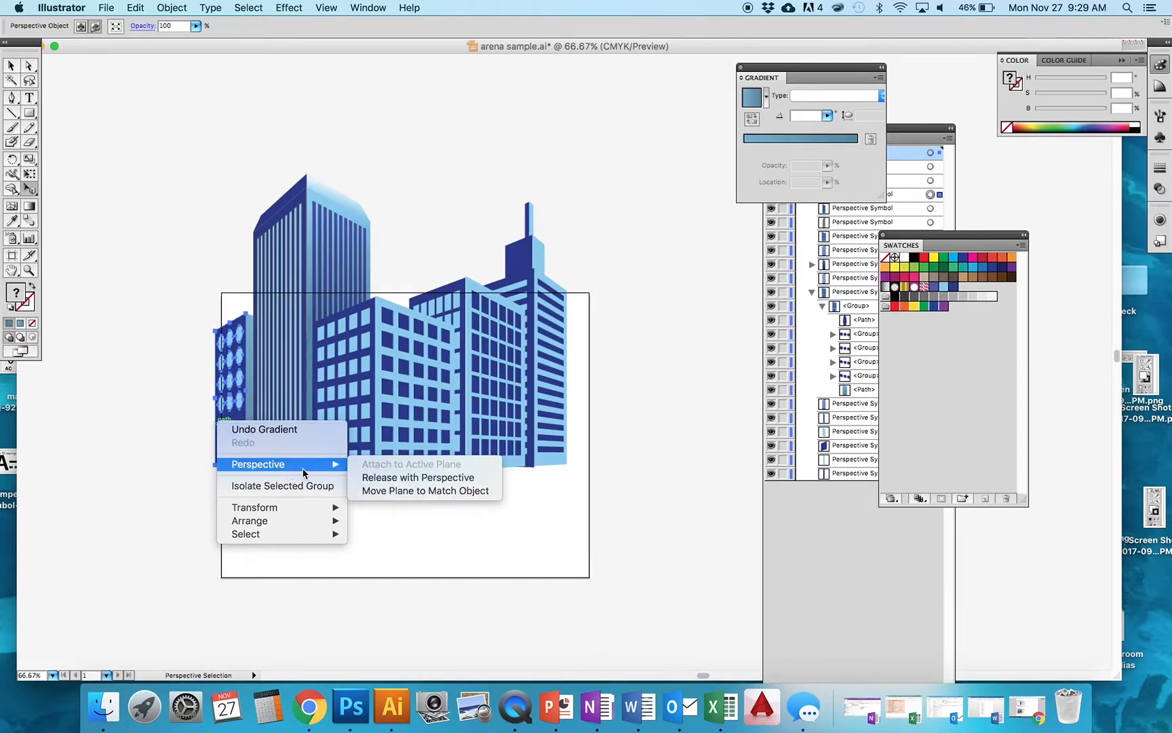
pyautogui.click(381, 479)
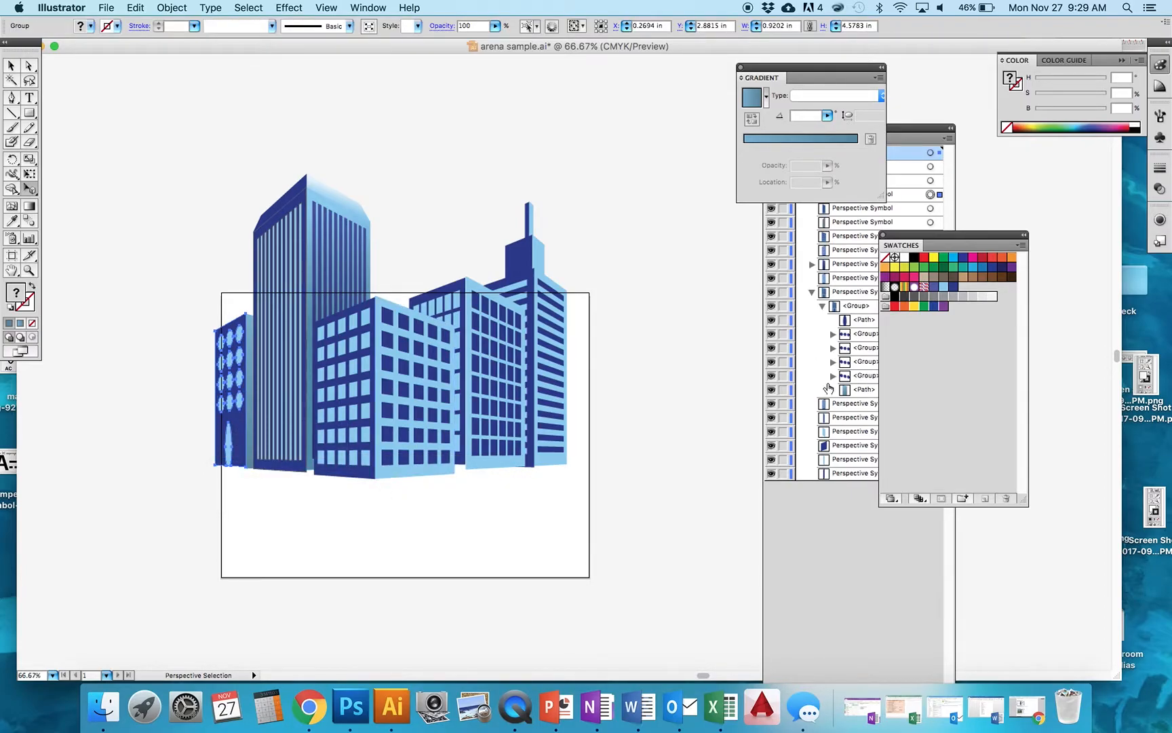
# - Expand the round-windowed building's perspective symbol and its inner group in the layers list
pyautogui.click(813, 547)
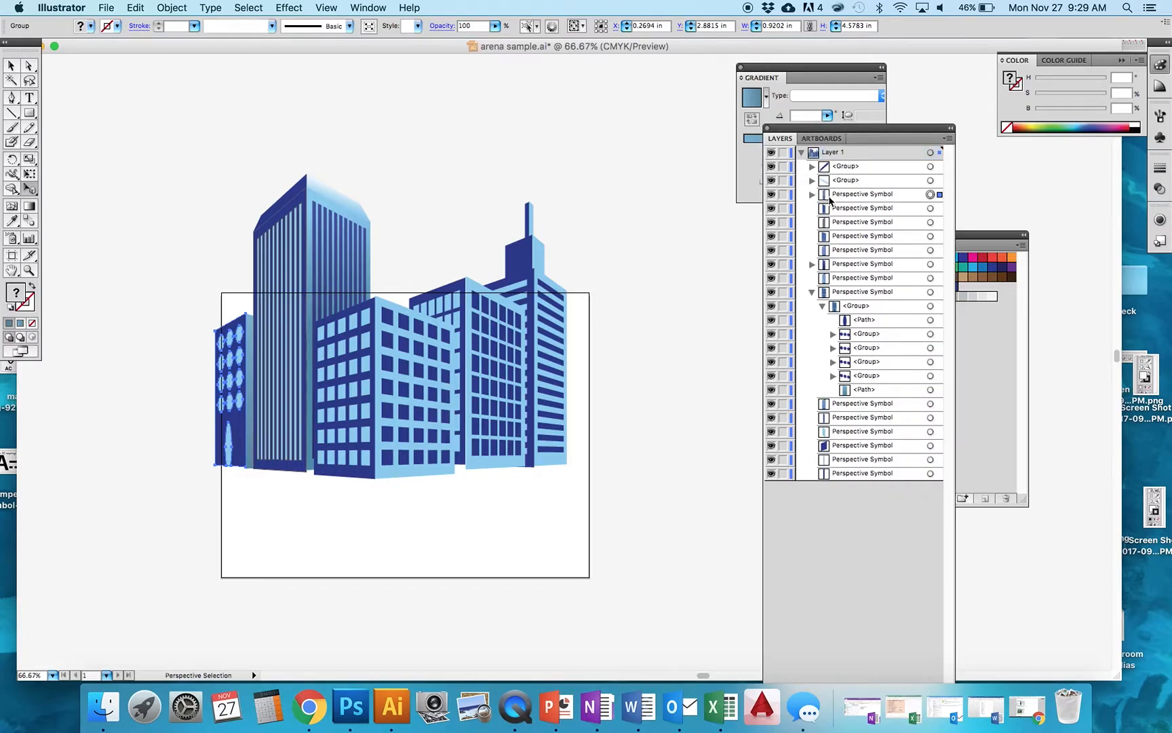
pyautogui.click(811, 195)
pyautogui.click(822, 209)
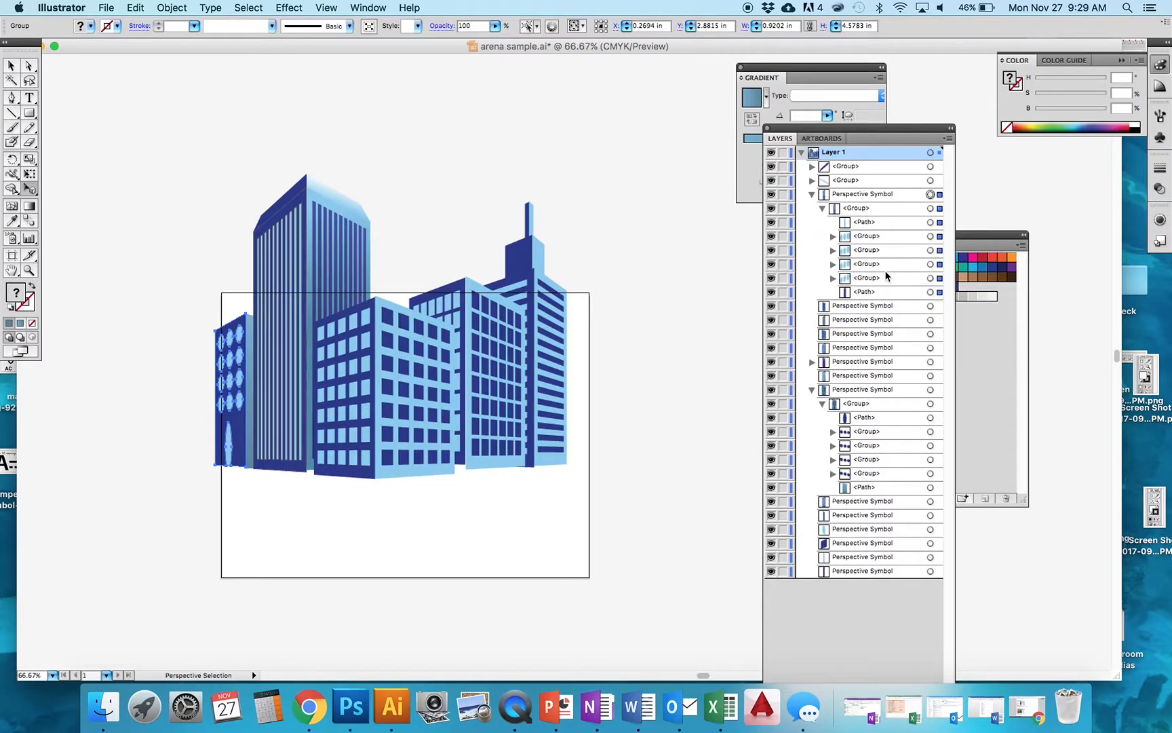
# - Select the round-windowed building's face path and apply the blue gradient fill to it, adjusting both gradient stops
pyautogui.click(939, 292)
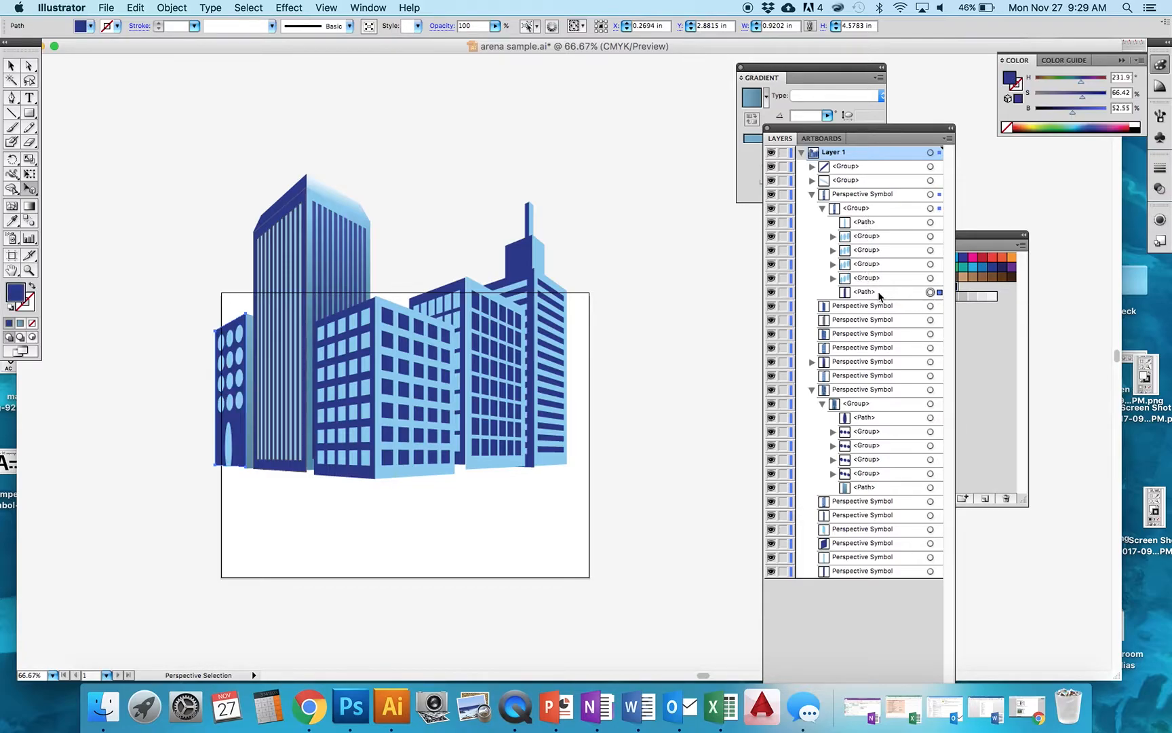
pyautogui.click(19, 323)
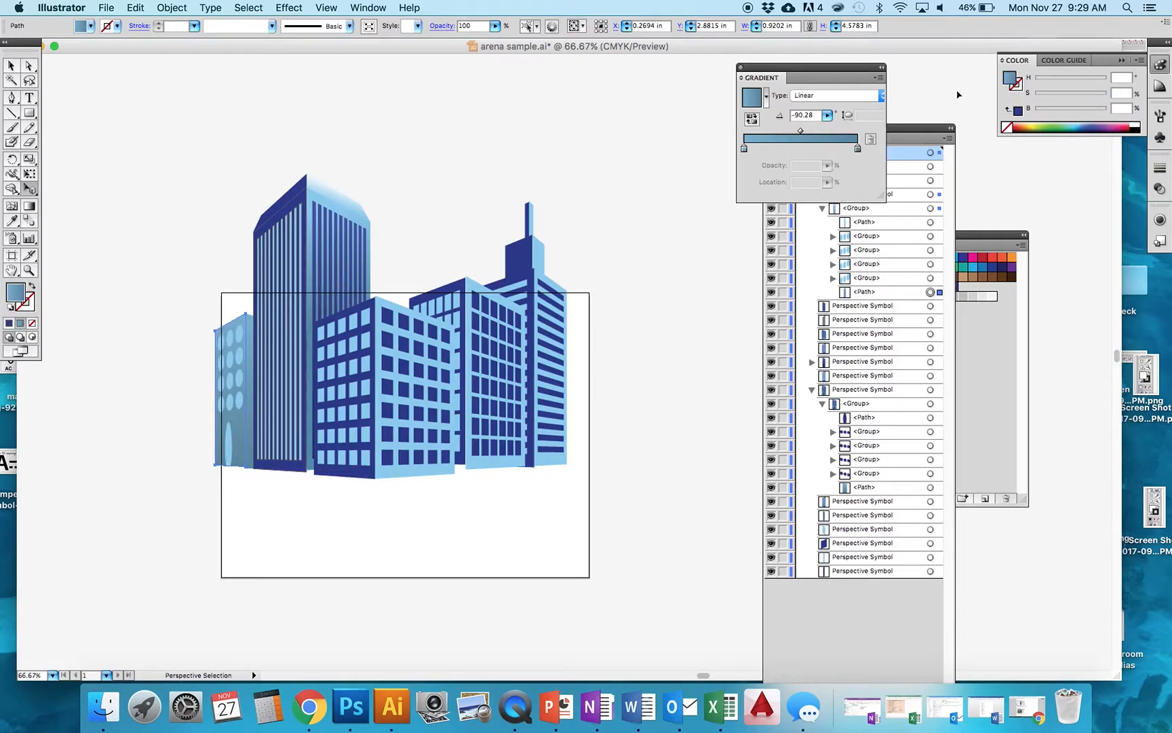
pyautogui.click(984, 246)
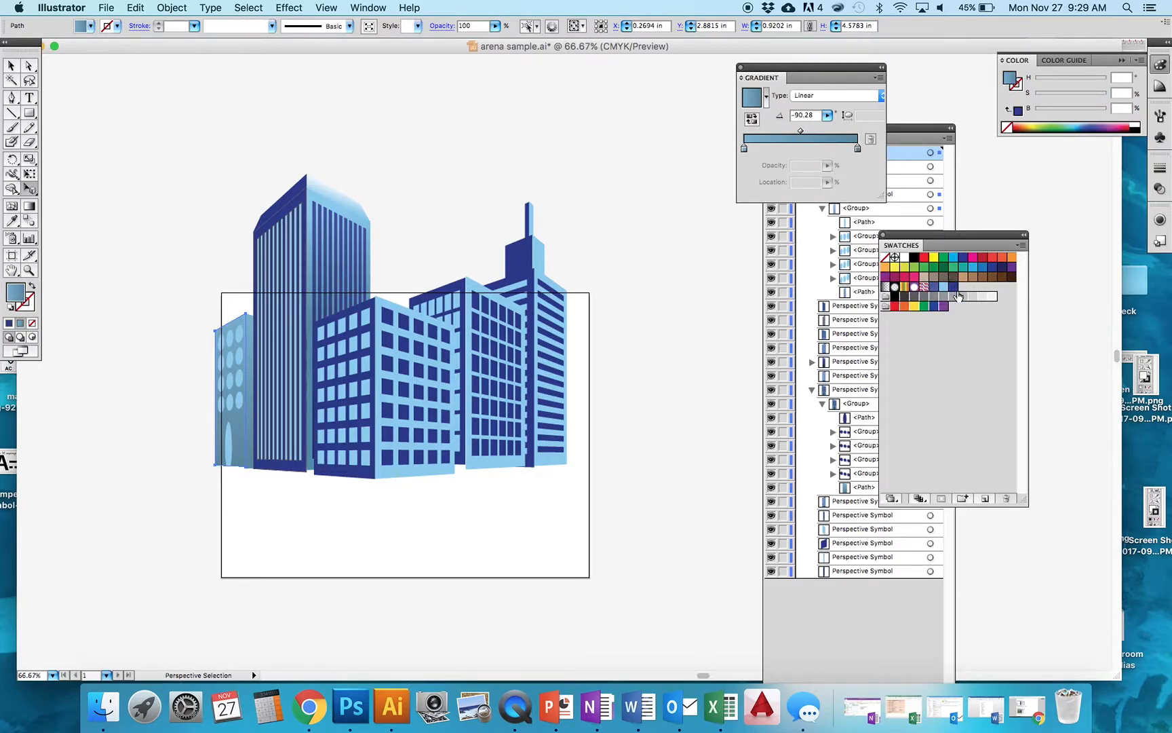
pyautogui.click(744, 149)
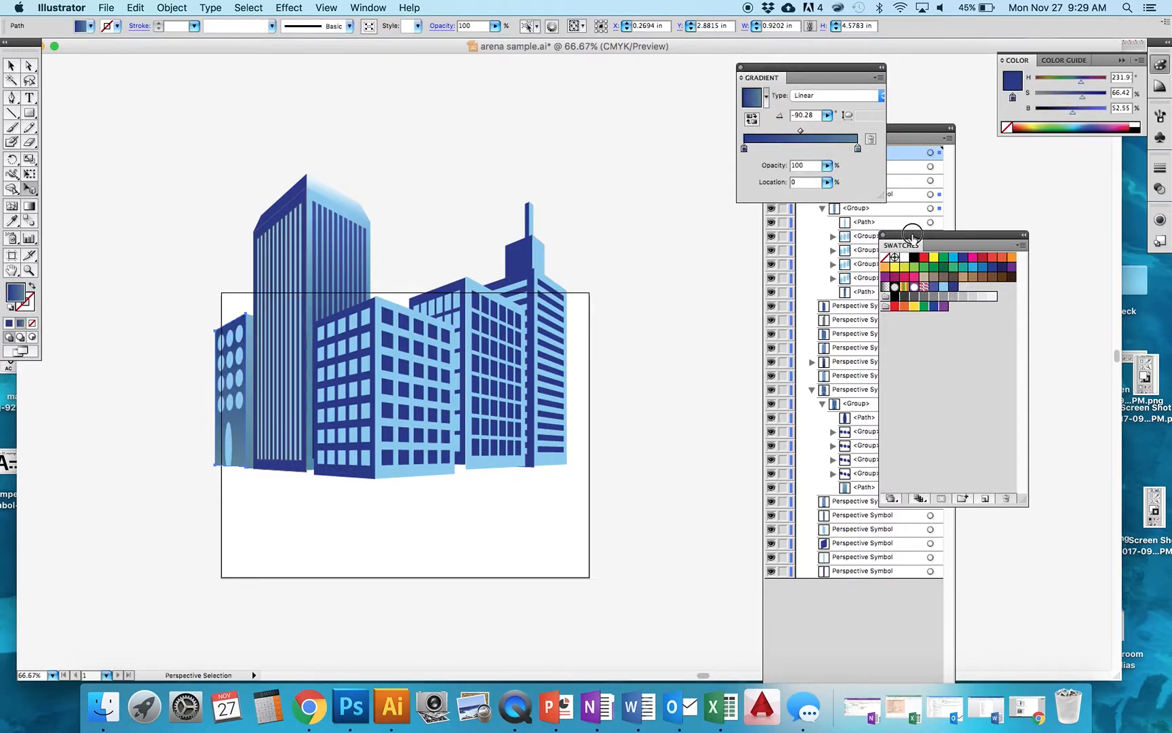
pyautogui.click(857, 148)
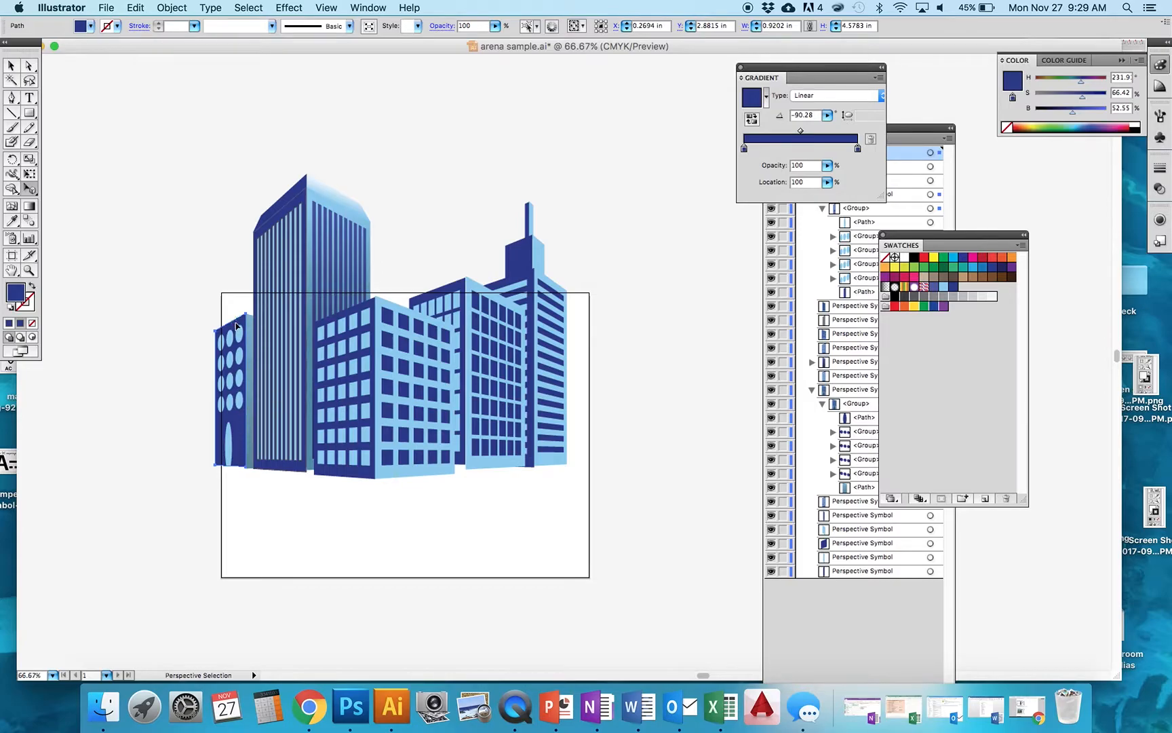
# - Set the left gradient stop's brightness to about 60%, then deselect everything
pyautogui.doubleClick(745, 150)
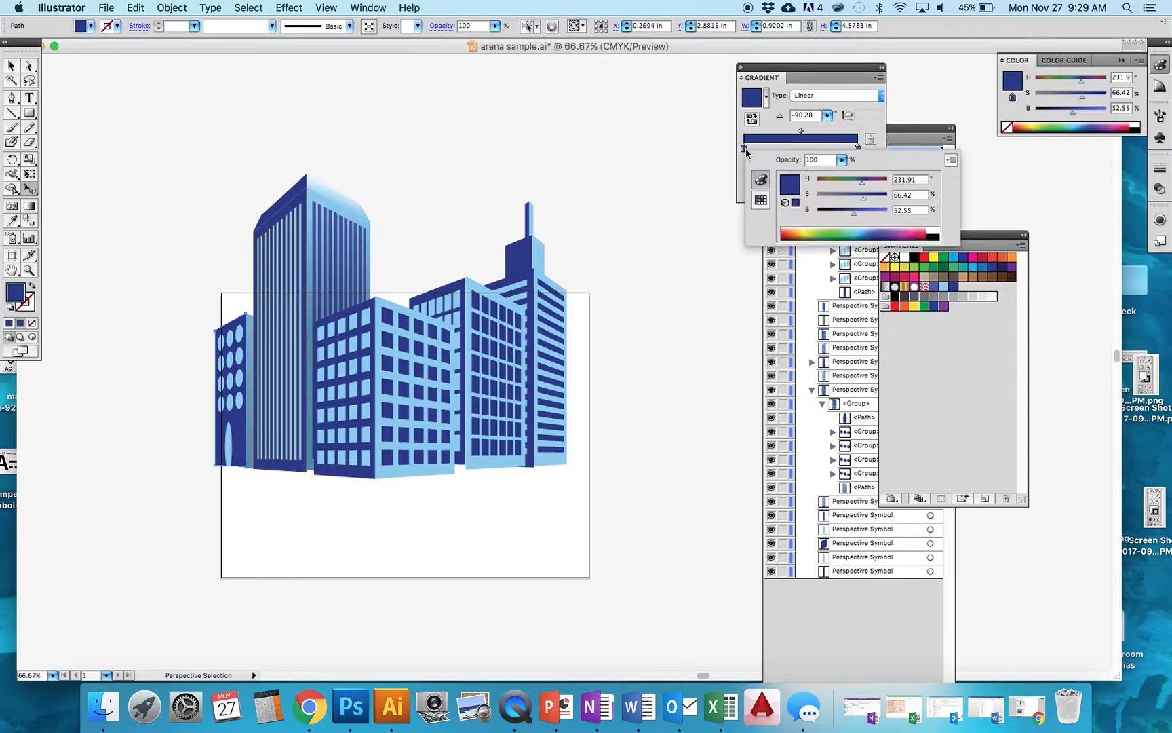
pyautogui.moveTo(855, 214); pyautogui.dragTo(859, 215)
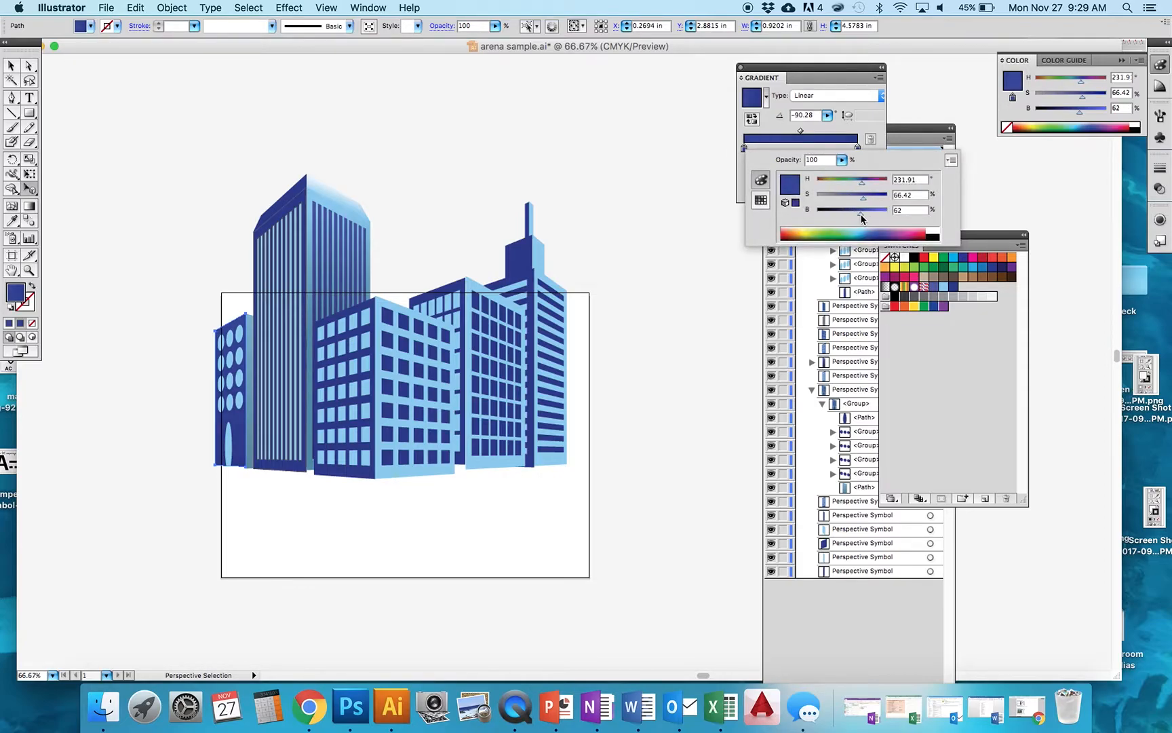
pyautogui.moveTo(860, 217); pyautogui.dragTo(857, 217)
pyautogui.click(9, 65)
pyautogui.click(70, 303)
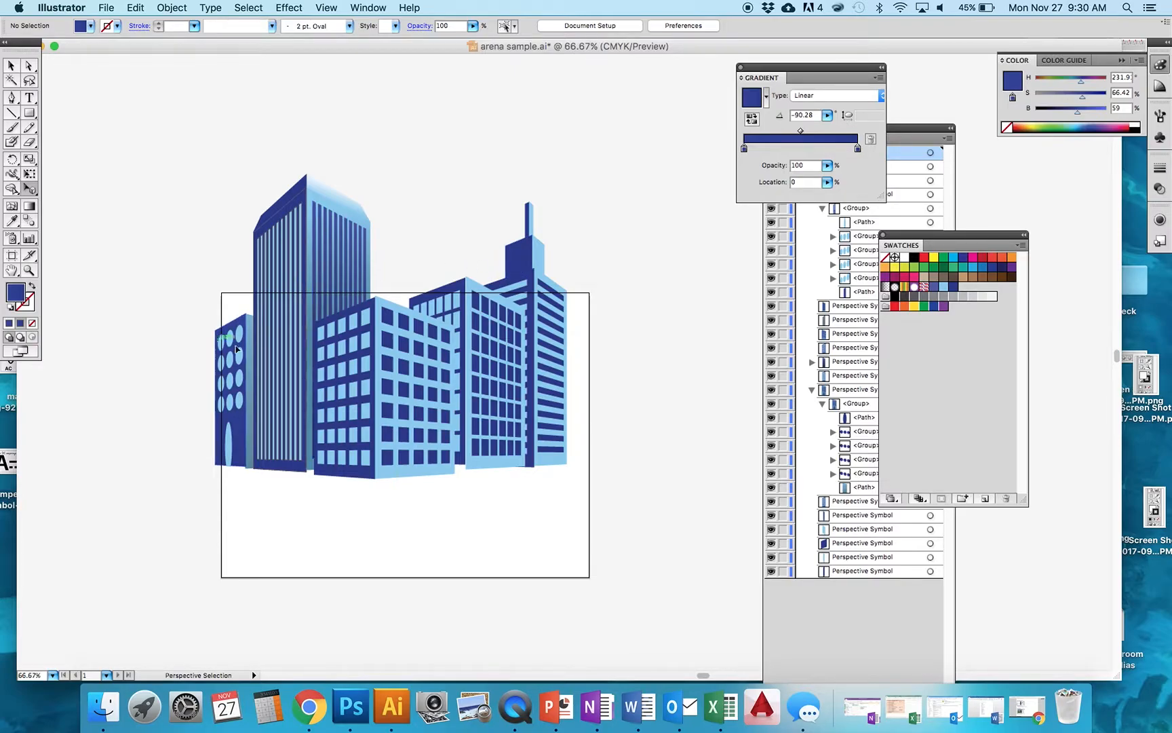
# - Select the pieces of the rear tower's rooftop section to inspect them, then deselect
pyautogui.click(515, 271)
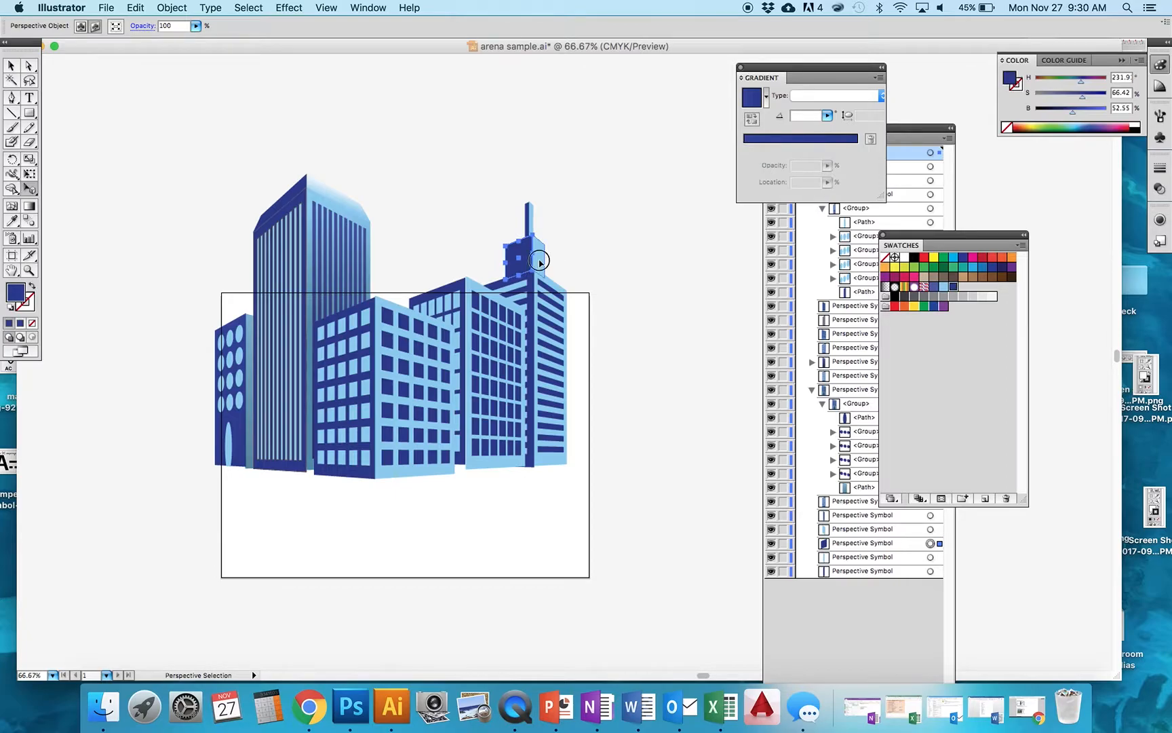
pyautogui.click(528, 266)
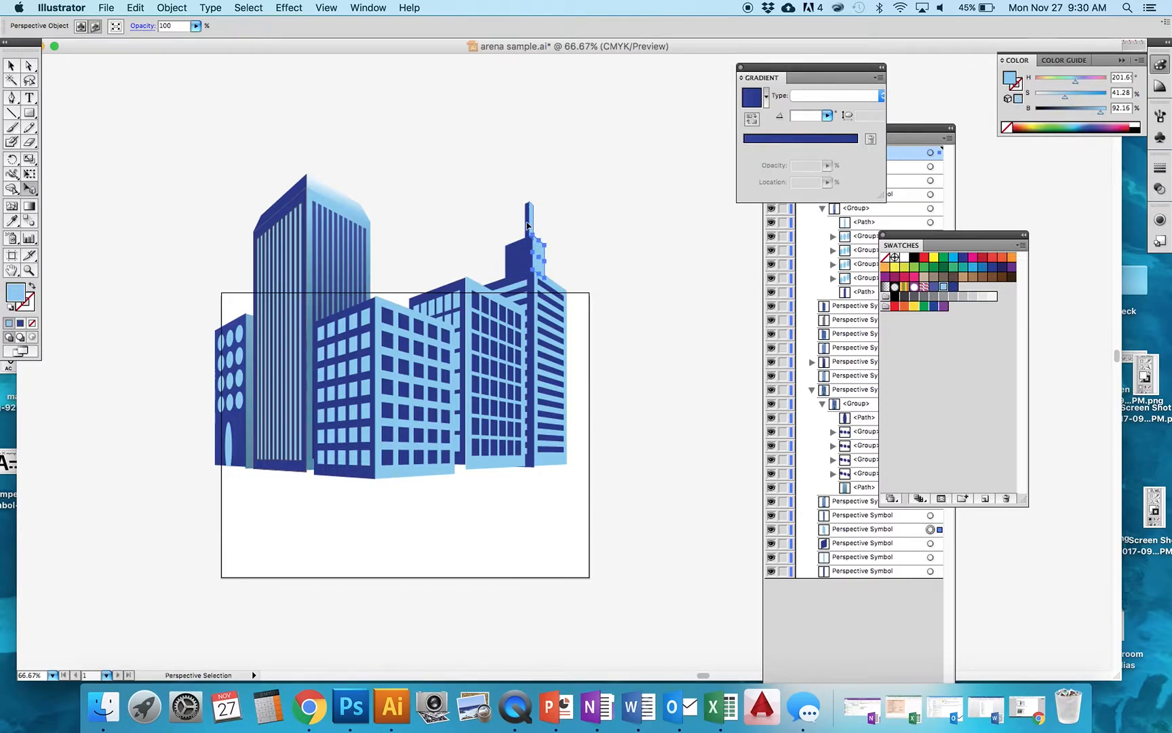
pyautogui.click(464, 235)
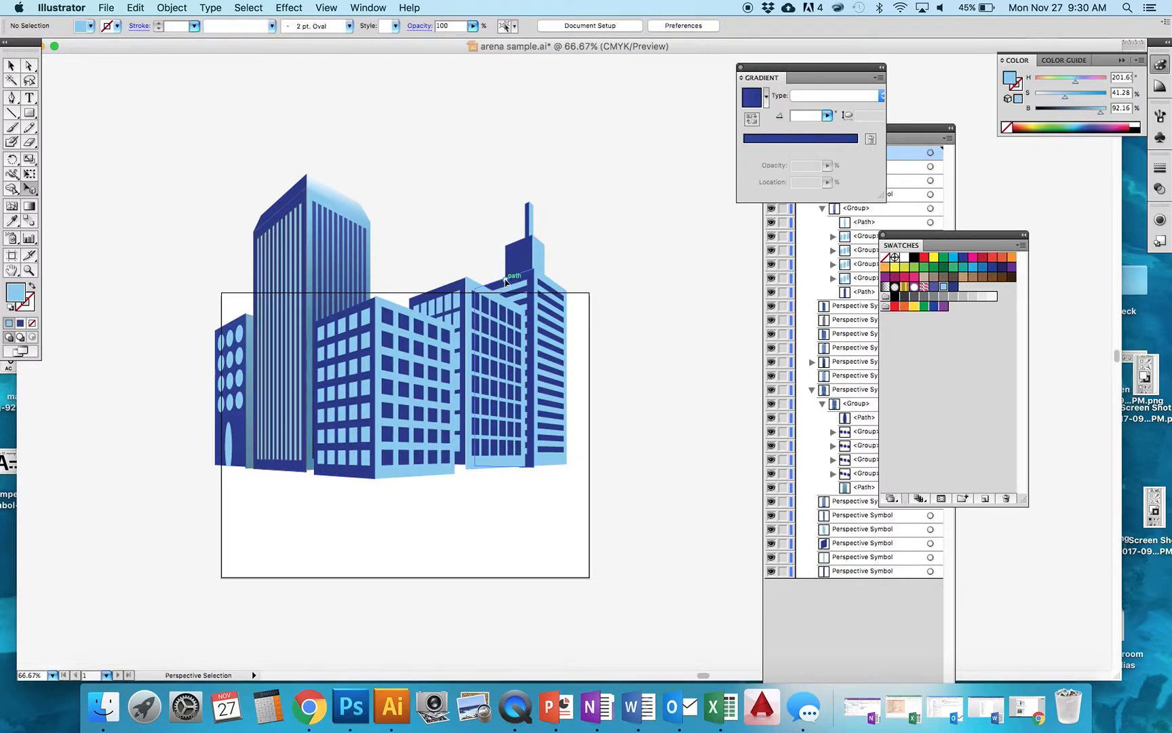